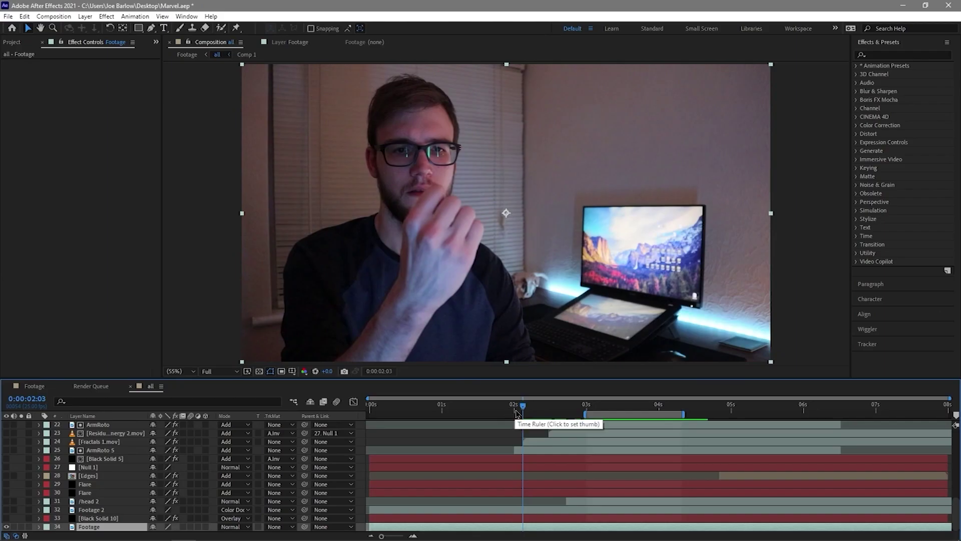
- Set the work area from the fist pushing forward (~2 s) to the punch's end (~5 s)
{"action": "mouse_move", "coordinate": [524, 413]}
{"action": "left_mouse_down"}
{"action": "mouse_move", "coordinate": [657, 407]}
{"action": "mouse_move", "coordinate": [545, 406]}
{"action": "mouse_move", "coordinate": [895, 419]}
{"action": "mouse_move", "coordinate": [528, 418]}
{"action": "left_mouse_up"}
{"action": "key", "text": "b"}
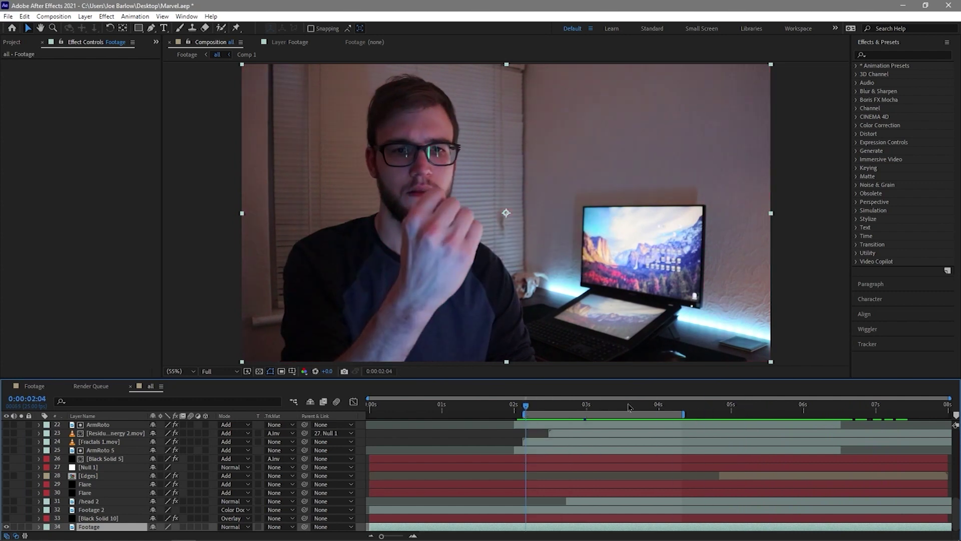
{"action": "left_click_drag", "start_coordinate": [629, 408], "coordinate": [747, 408]}
{"action": "key", "text": "n"}
- Preview the punch from 0:00:02:12, then park at 0:00:03:22 with the arm extended
{"action": "left_click", "coordinate": [553, 411]}
{"action": "key", "text": "space"}
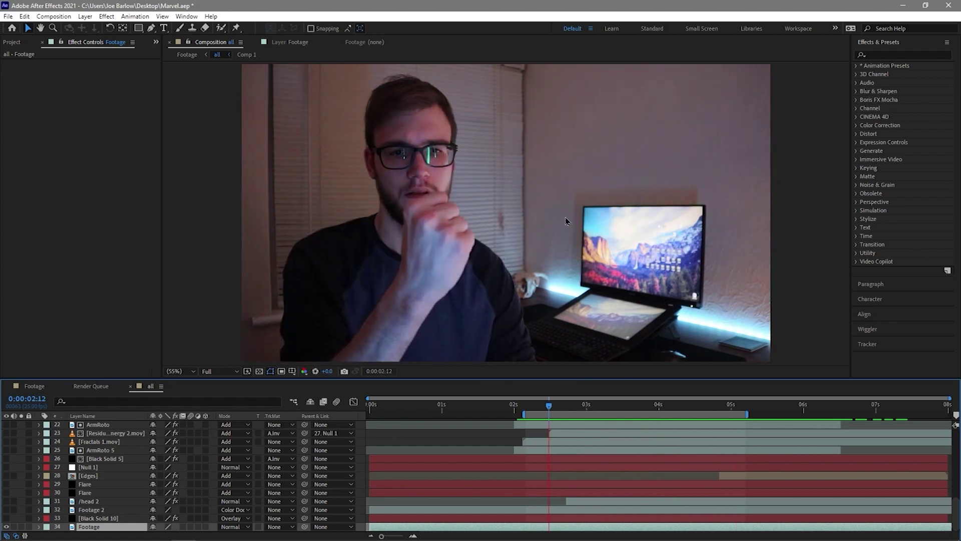
{"action": "key", "text": "space"}
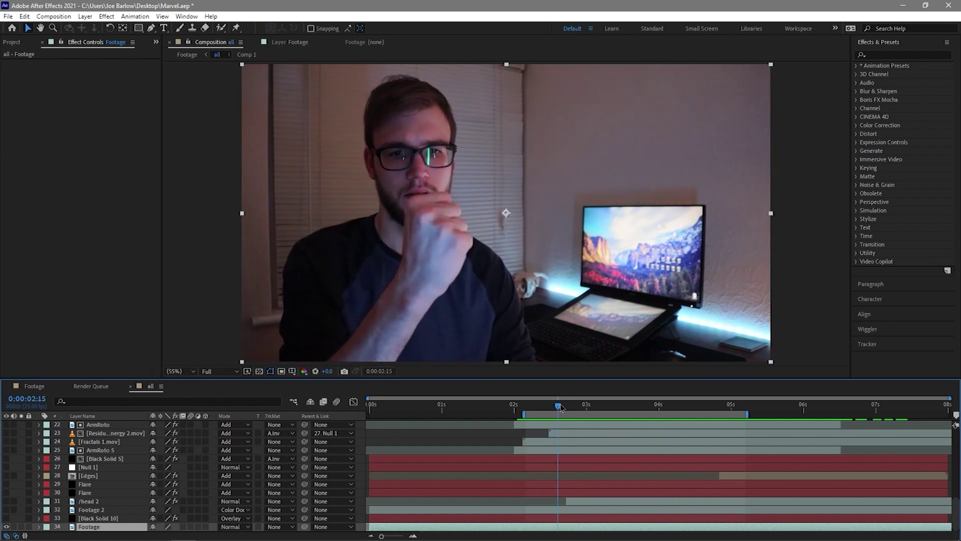
{"action": "left_click_drag", "start_coordinate": [569, 407], "coordinate": [650, 409]}
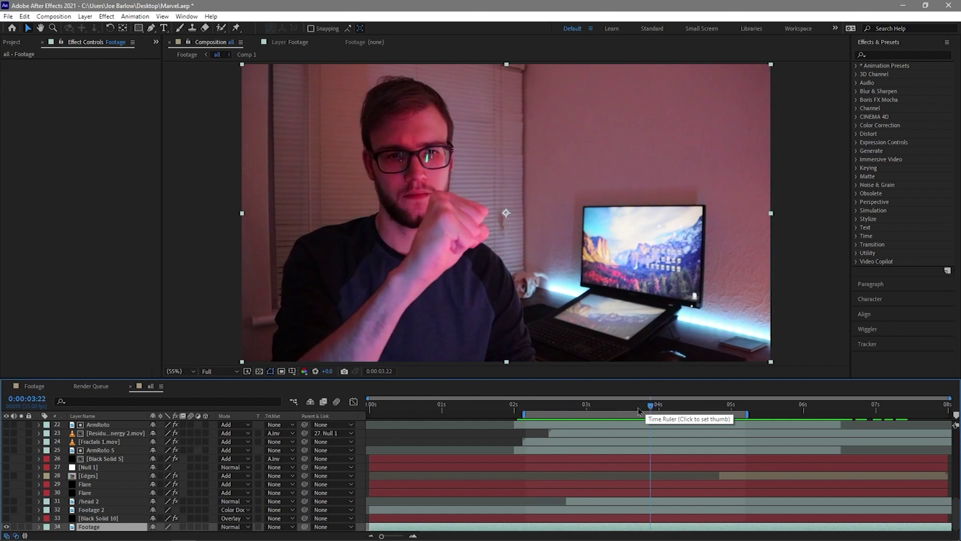
{"action": "left_click", "coordinate": [100, 454]}
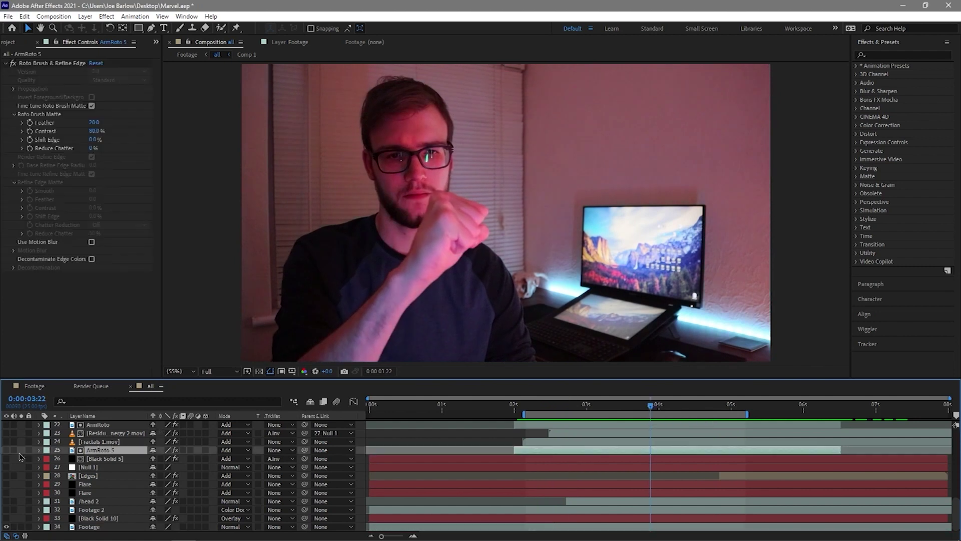
{"action": "left_click", "coordinate": [6, 449]}
{"action": "left_click_drag", "start_coordinate": [531, 413], "coordinate": [645, 408]}
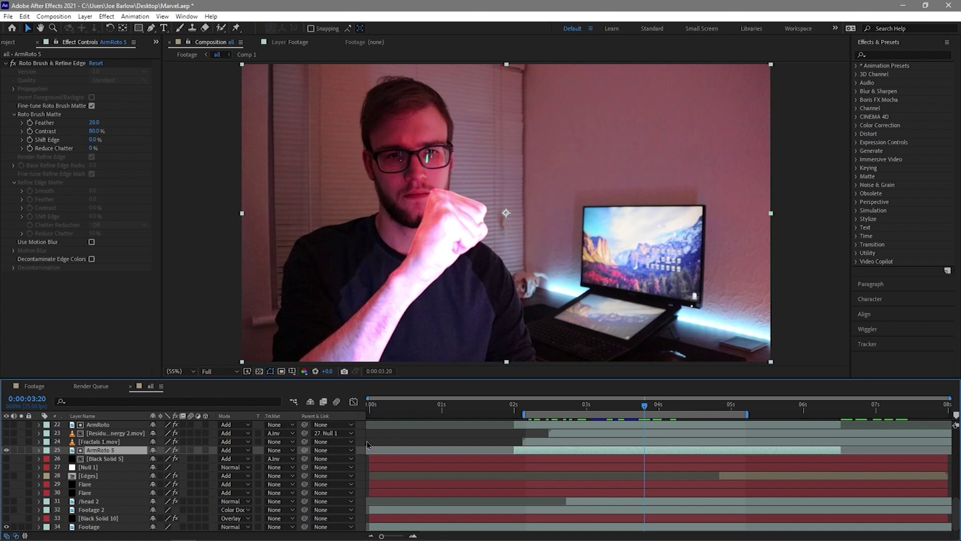
{"action": "left_click_drag", "start_coordinate": [576, 408], "coordinate": [676, 410]}
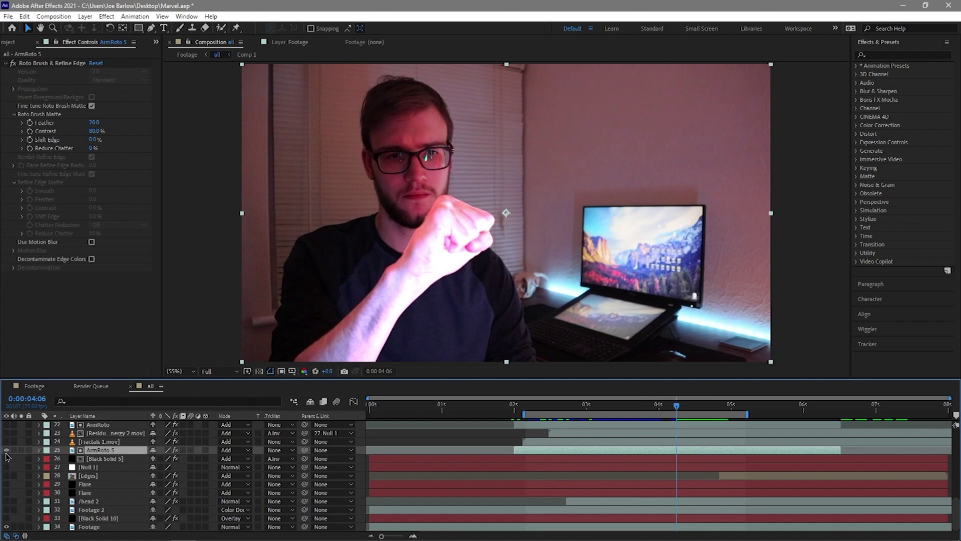
{"action": "left_click", "coordinate": [7, 451]}
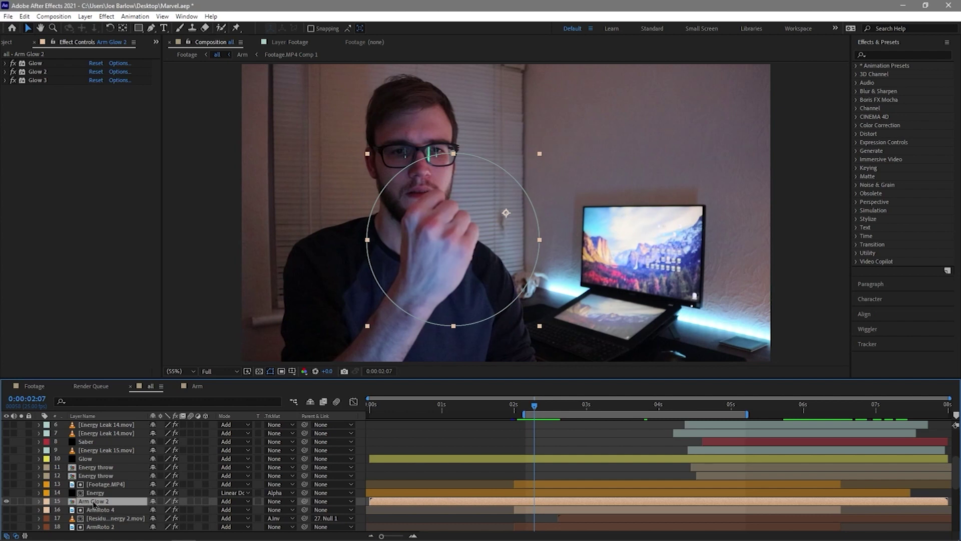
- Open the Arm precomp at 0:00:21:13, select Footage.MP4 Comp 1, and scrub the arm outline
{"action": "double_click", "coordinate": [93, 504]}
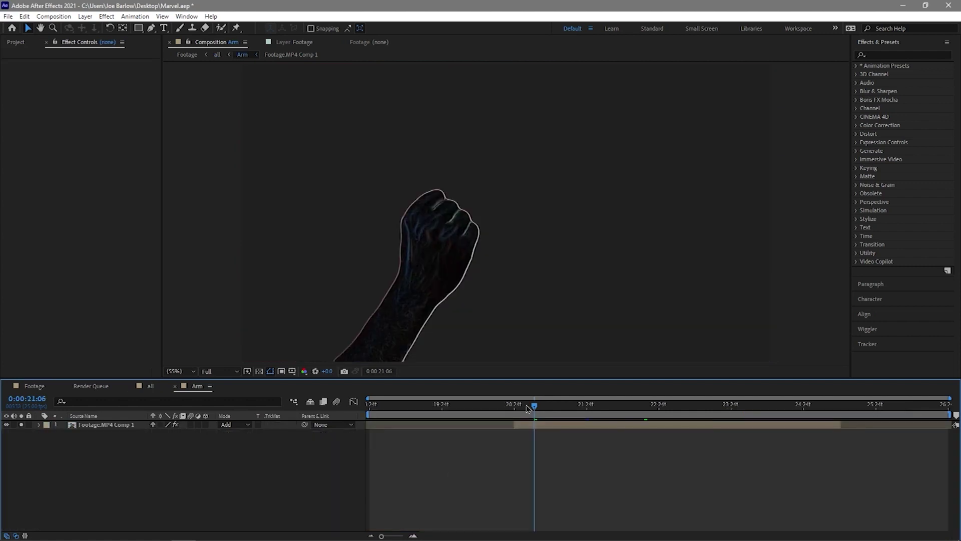
{"action": "left_click_drag", "start_coordinate": [528, 407], "coordinate": [555, 407]}
{"action": "left_click", "coordinate": [105, 424]}
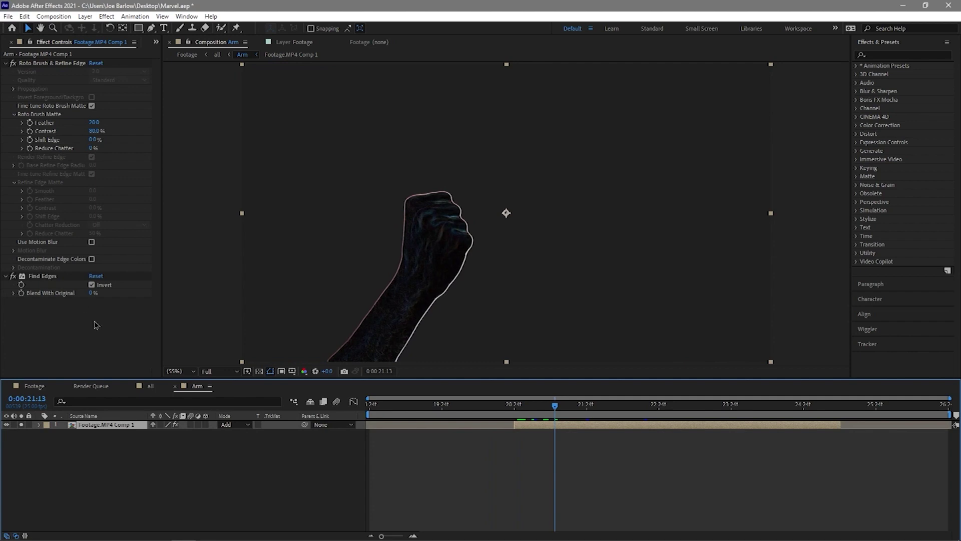
{"action": "left_click_drag", "start_coordinate": [540, 404], "coordinate": [575, 414]}
- Toggle Find Edges Invert off and back on, check 0:00:22:08, and return to the all comp
{"action": "left_click", "coordinate": [91, 284]}
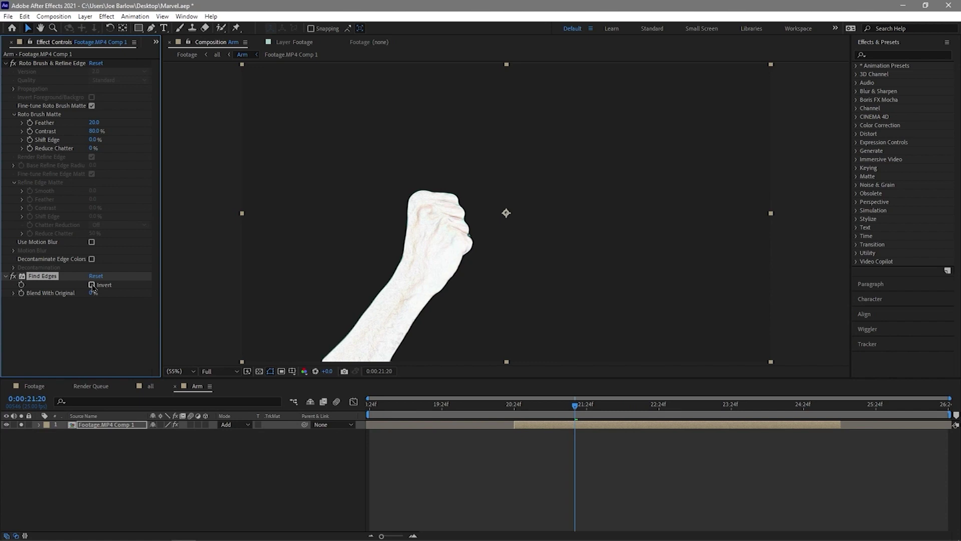
{"action": "left_click", "coordinate": [91, 285]}
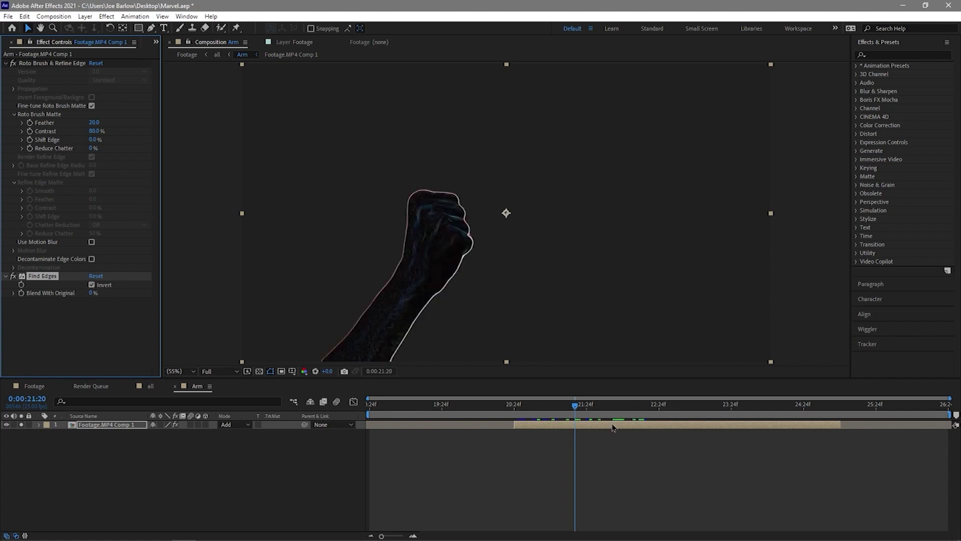
{"action": "left_click_drag", "start_coordinate": [577, 411], "coordinate": [612, 408]}
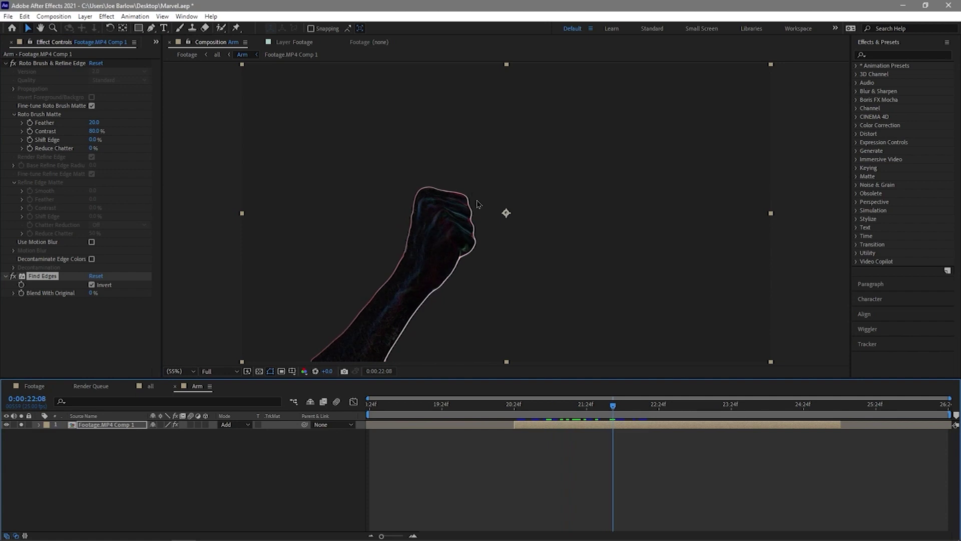
{"action": "left_click", "coordinate": [156, 388]}
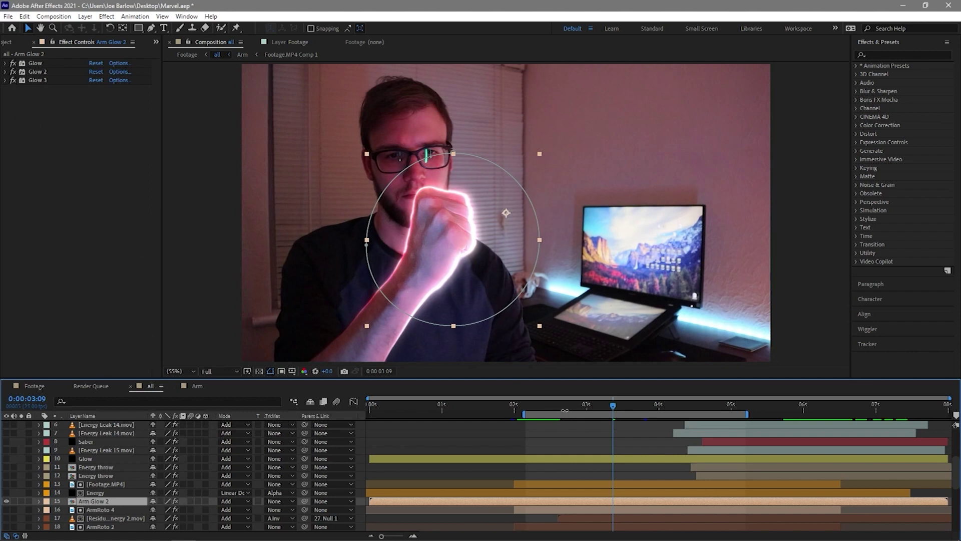
- Scrub around 0:00:03:01, then preview the arm glow starting from 0:00:02:08
{"action": "left_click_drag", "start_coordinate": [620, 410], "coordinate": [595, 409]}
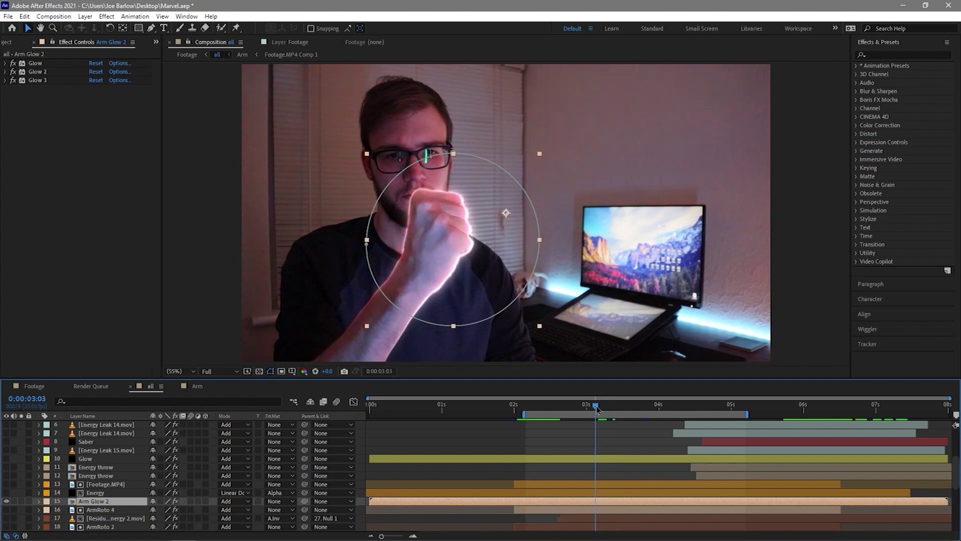
{"action": "left_click", "coordinate": [567, 405]}
{"action": "left_click", "coordinate": [591, 409]}
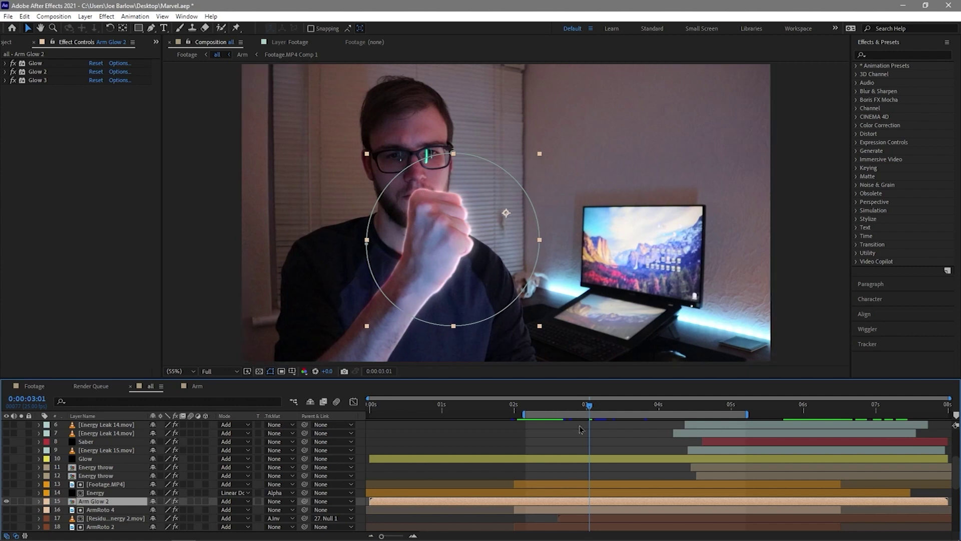
{"action": "left_click_drag", "start_coordinate": [560, 405], "coordinate": [538, 406]}
{"action": "key", "text": "space"}
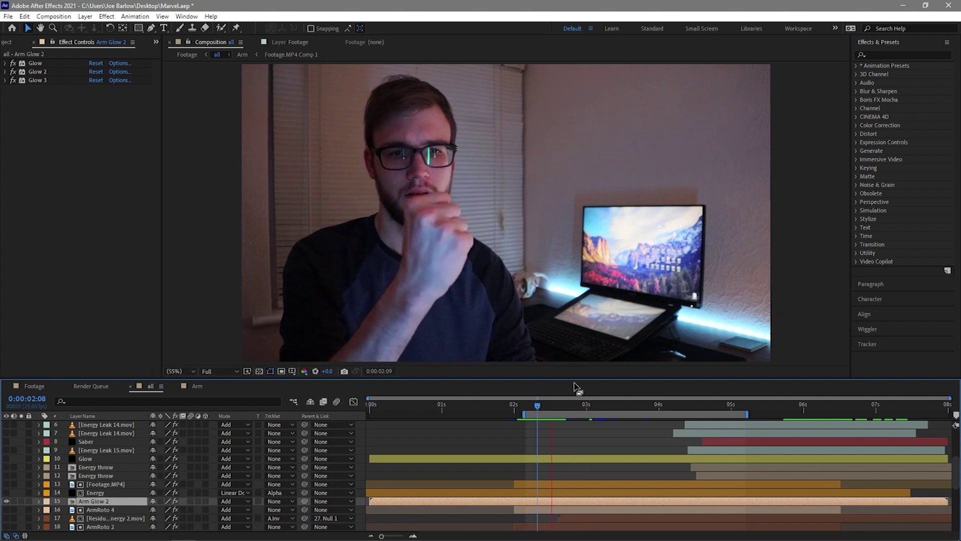
- Watch the glow appear around the fist near 0:00:03:01, then select the Energy layer
{"action": "left_click_drag", "start_coordinate": [534, 406], "coordinate": [591, 407]}
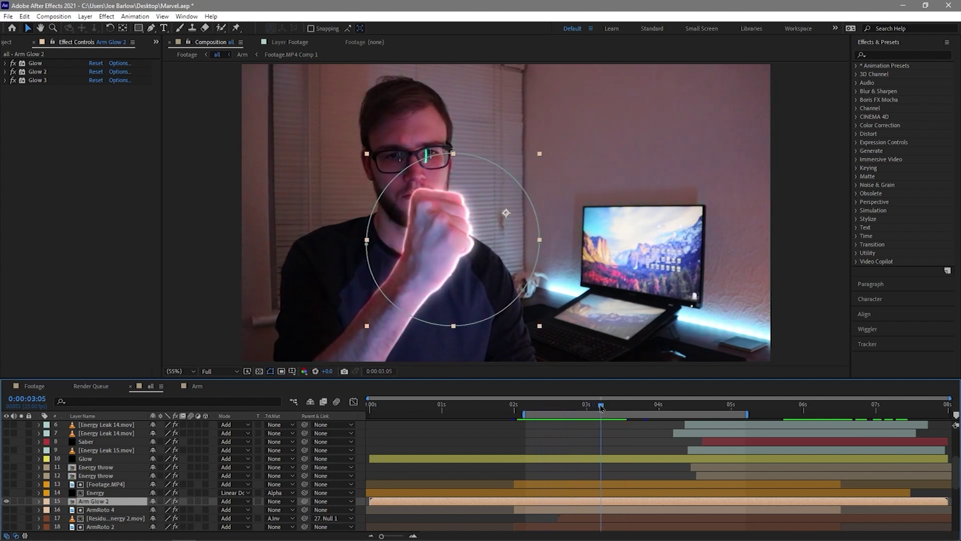
{"action": "key", "text": "Page_Up"}
{"action": "mouse_move", "coordinate": [596, 407]}
{"action": "left_mouse_down"}
{"action": "mouse_move", "coordinate": [621, 406]}
{"action": "mouse_move", "coordinate": [571, 406]}
{"action": "mouse_move", "coordinate": [640, 408]}
{"action": "mouse_move", "coordinate": [609, 409]}
{"action": "left_mouse_up"}
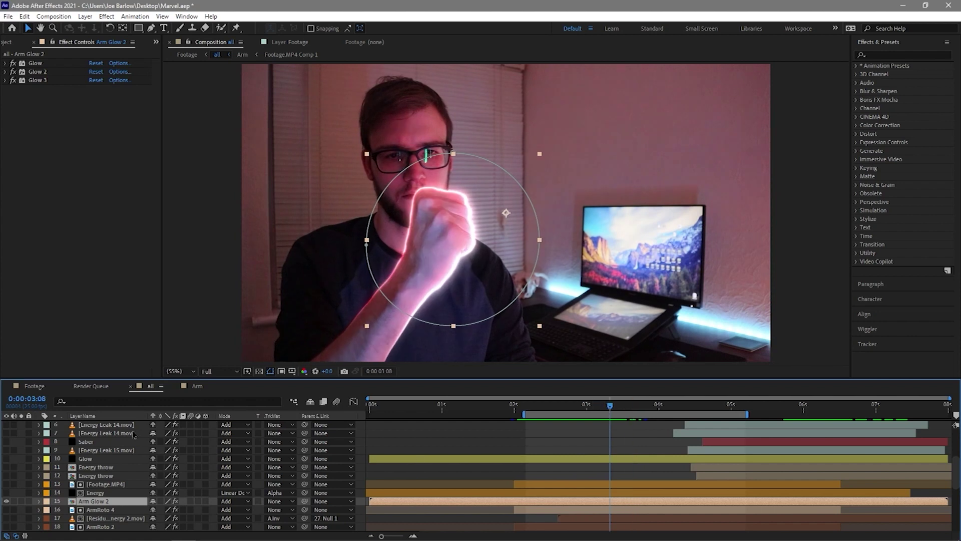
{"action": "left_click", "coordinate": [95, 492]}
{"action": "left_click", "coordinate": [547, 407]}
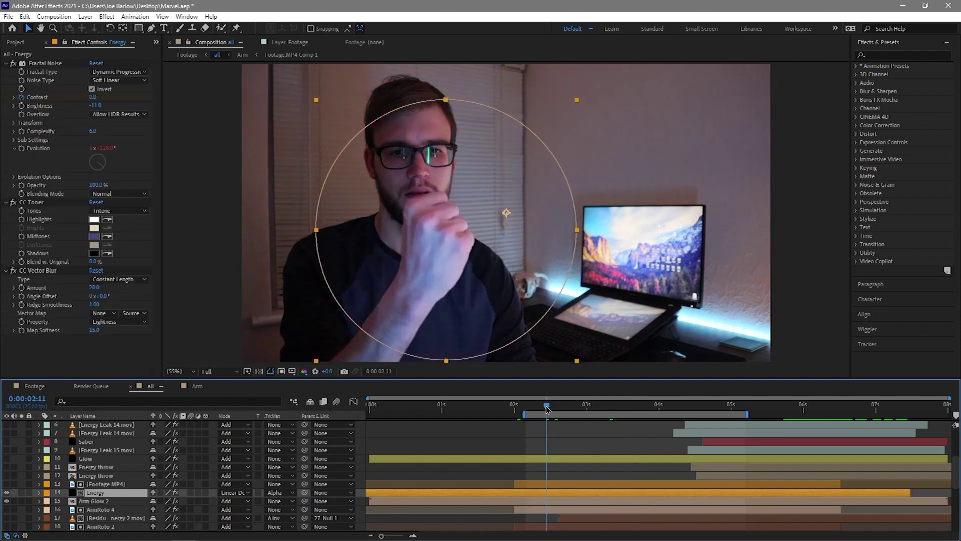
- Inspect the Energy layer's Fractal Noise, CC Toner and CC Vector Blur between 0:00:03:05 and 0:00:03:15
{"action": "left_click_drag", "start_coordinate": [547, 409], "coordinate": [577, 410]}
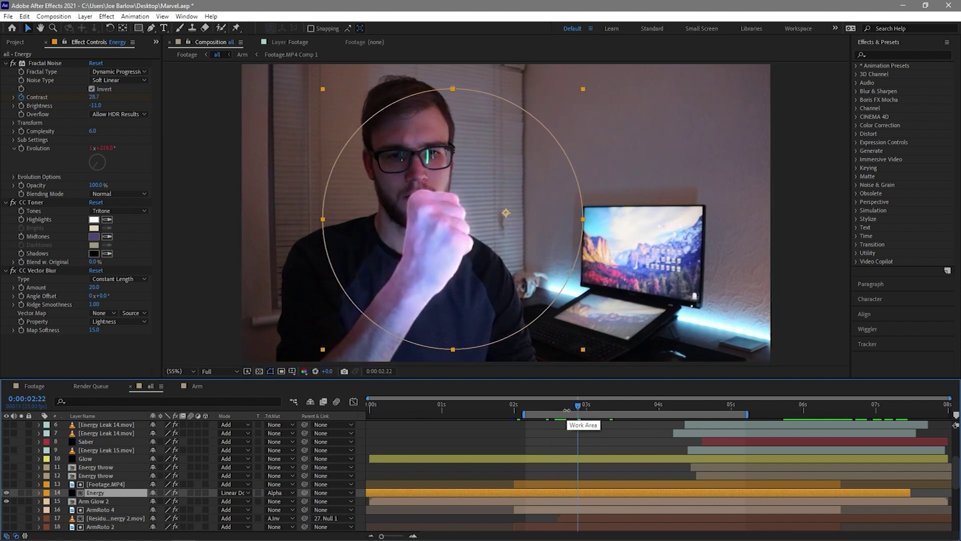
{"action": "left_click", "coordinate": [601, 405]}
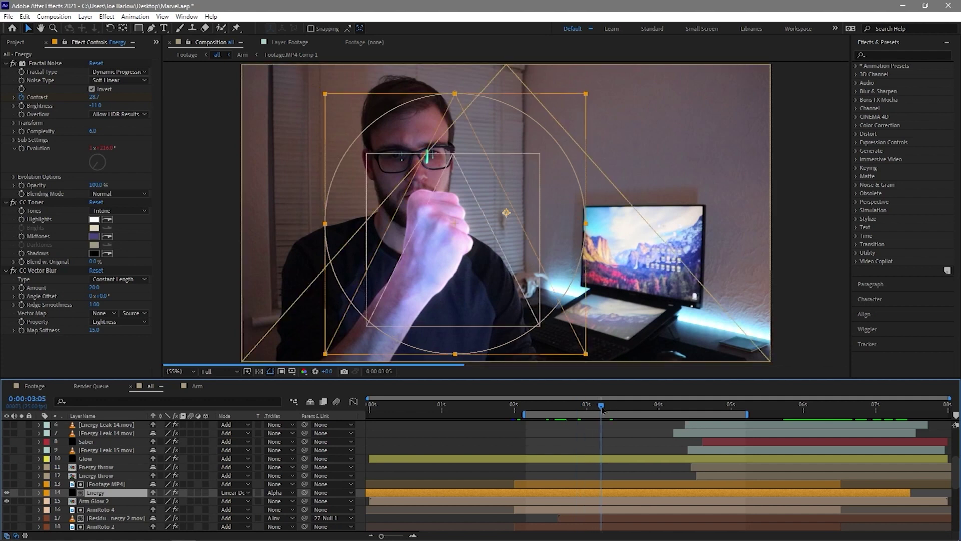
{"action": "left_click", "coordinate": [51, 64]}
{"action": "left_click", "coordinate": [40, 202]}
{"action": "left_click", "coordinate": [49, 271]}
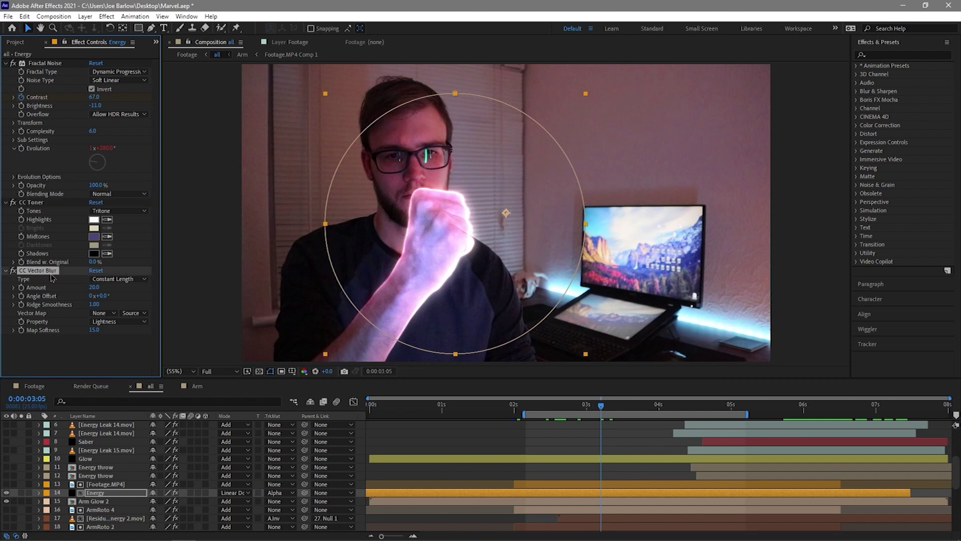
{"action": "left_click_drag", "start_coordinate": [600, 409], "coordinate": [613, 411]}
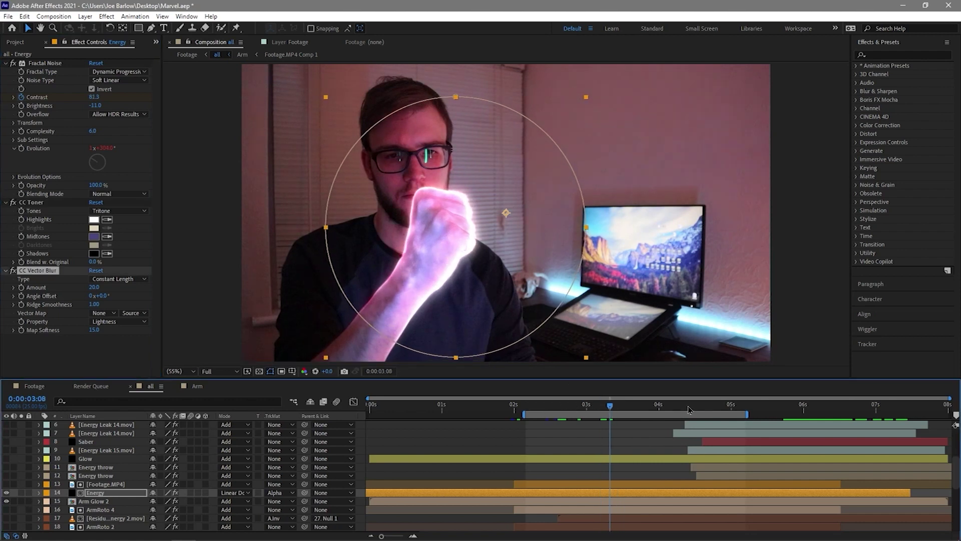
{"action": "left_click_drag", "start_coordinate": [620, 414], "coordinate": [630, 409]}
- Compare the Footage.MP4 and Energy effect settings, then return to 0:00:02:10
{"action": "left_click", "coordinate": [123, 484]}
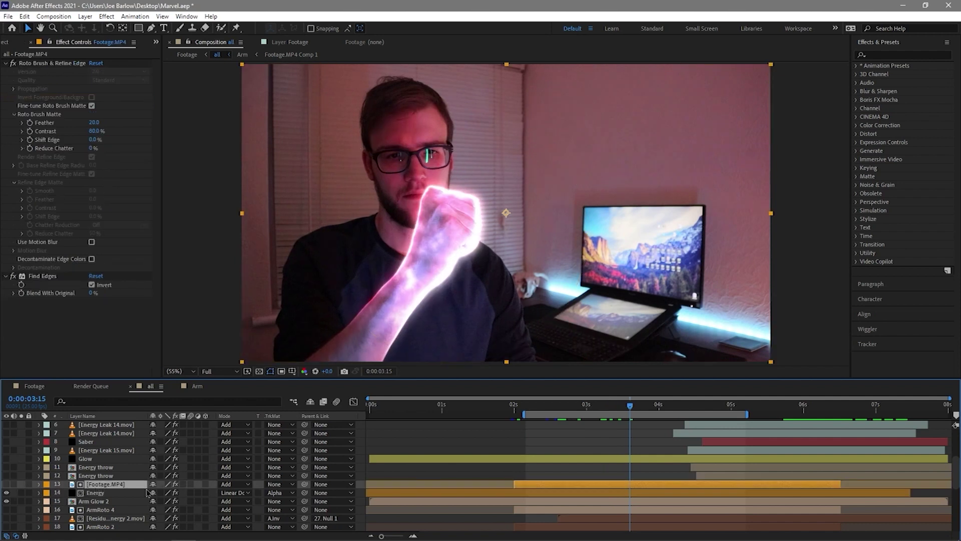
{"action": "left_click", "coordinate": [129, 493]}
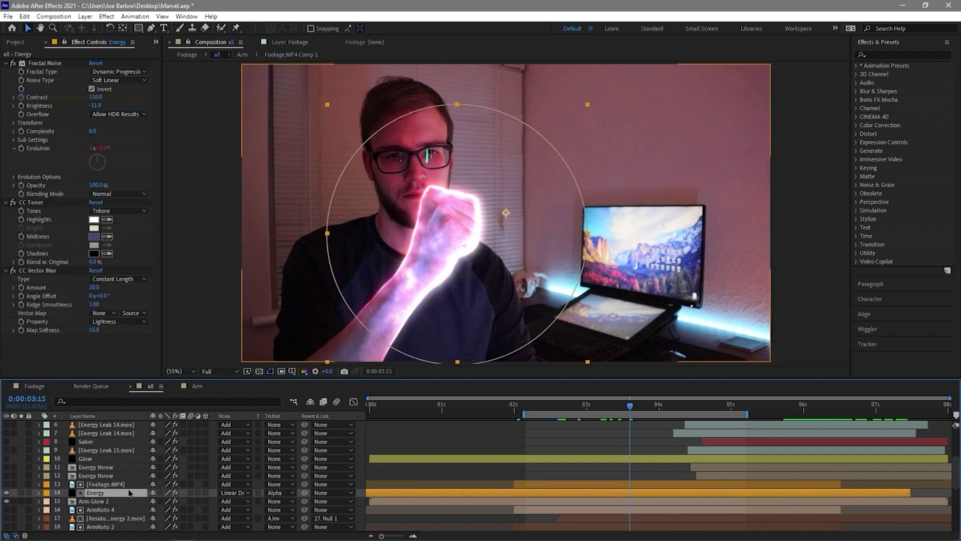
{"action": "left_click", "coordinate": [123, 484]}
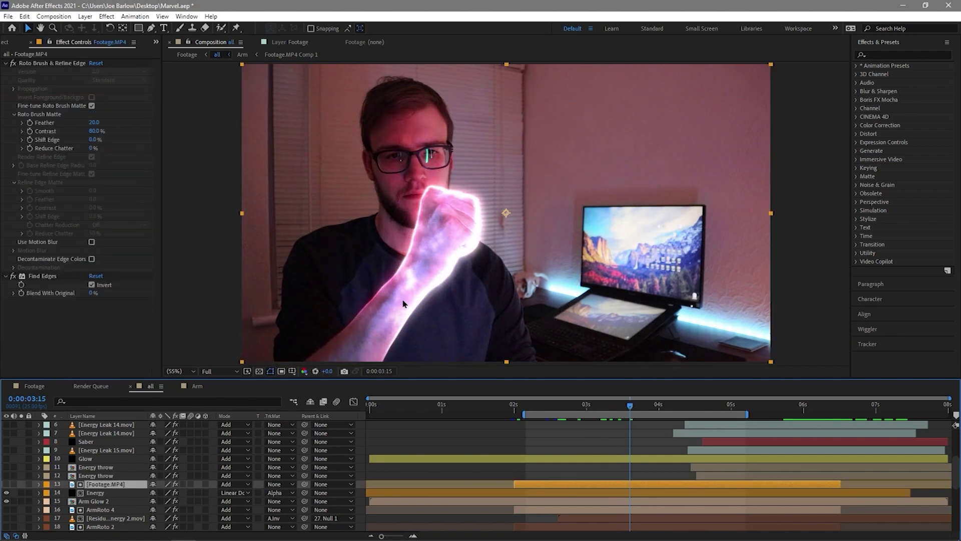
{"action": "left_click_drag", "start_coordinate": [639, 411], "coordinate": [543, 410]}
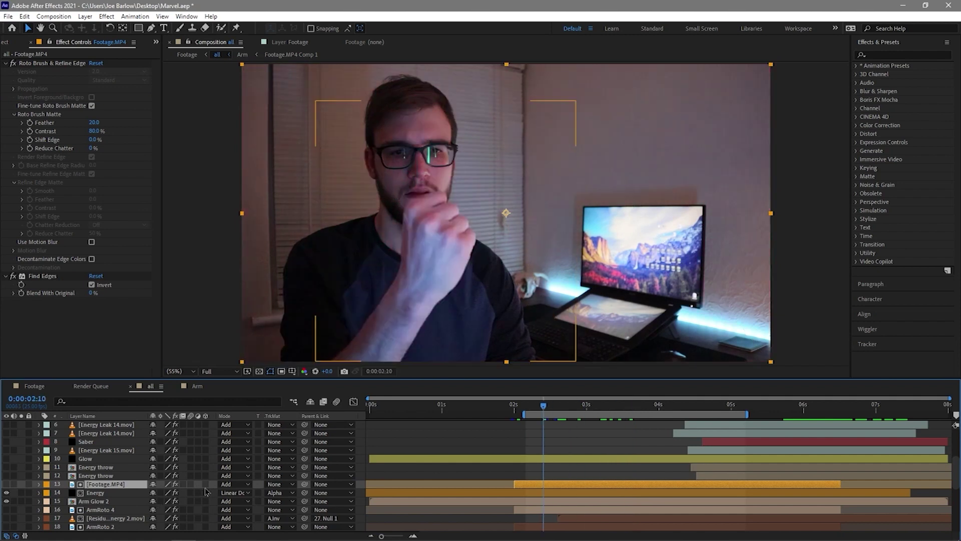
- Play the composition from 0:00:02:10 and stop near 0:00:04:18 with the glowing arm extended
{"action": "key", "text": "space"}
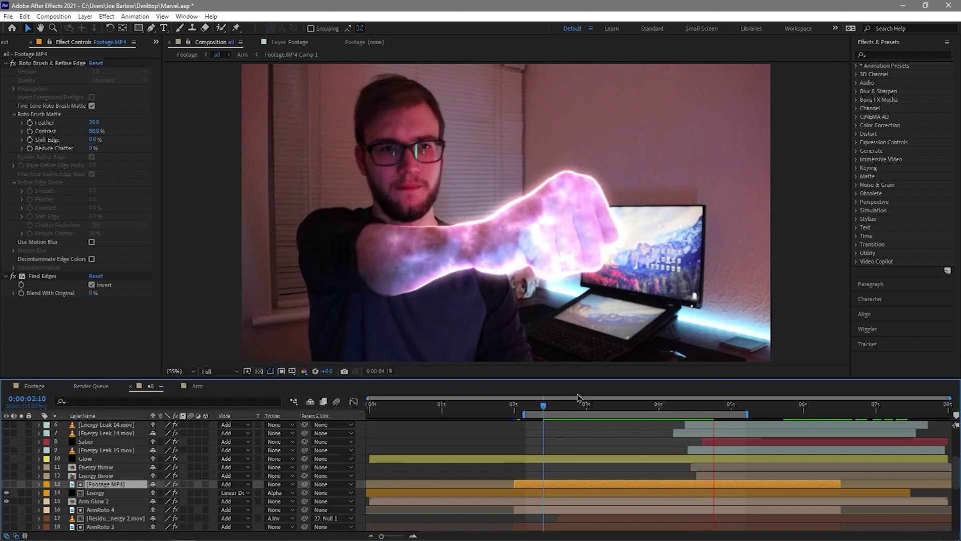
{"action": "key", "text": "space"}
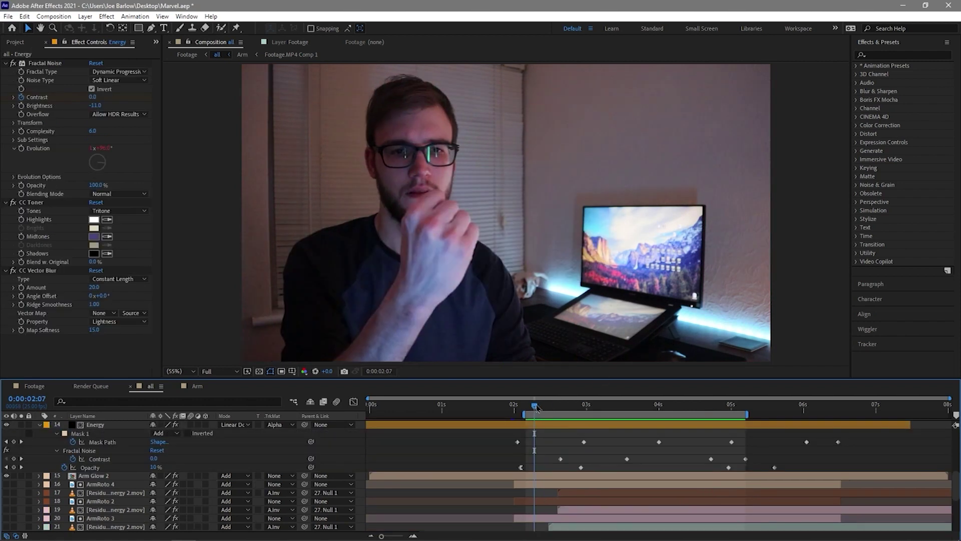
- Preview the Energy glow, then show and enable layer 17 Residual Energy 2.mov's effects
{"action": "left_click_drag", "start_coordinate": [537, 408], "coordinate": [768, 425]}
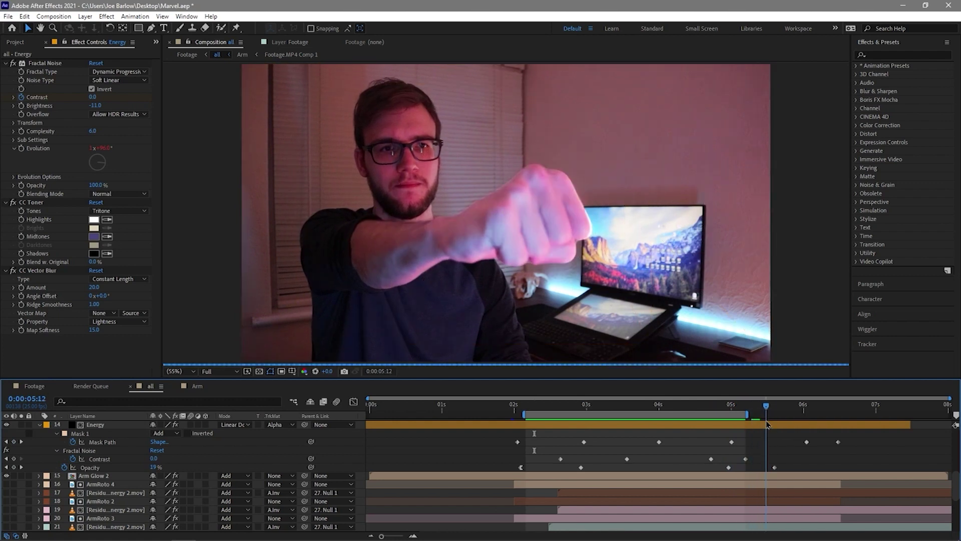
{"action": "key", "text": "space"}
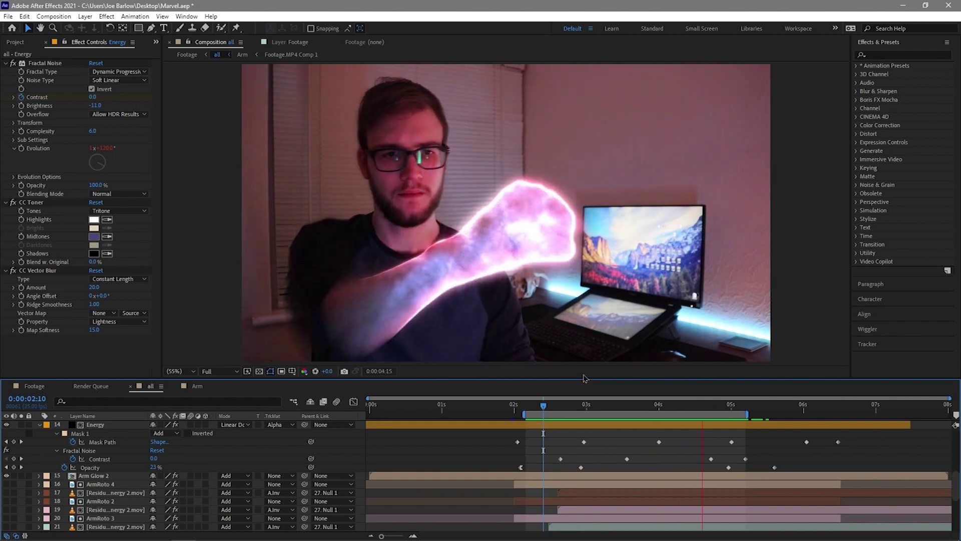
{"action": "left_click", "coordinate": [40, 425]}
{"action": "left_click", "coordinate": [98, 450]}
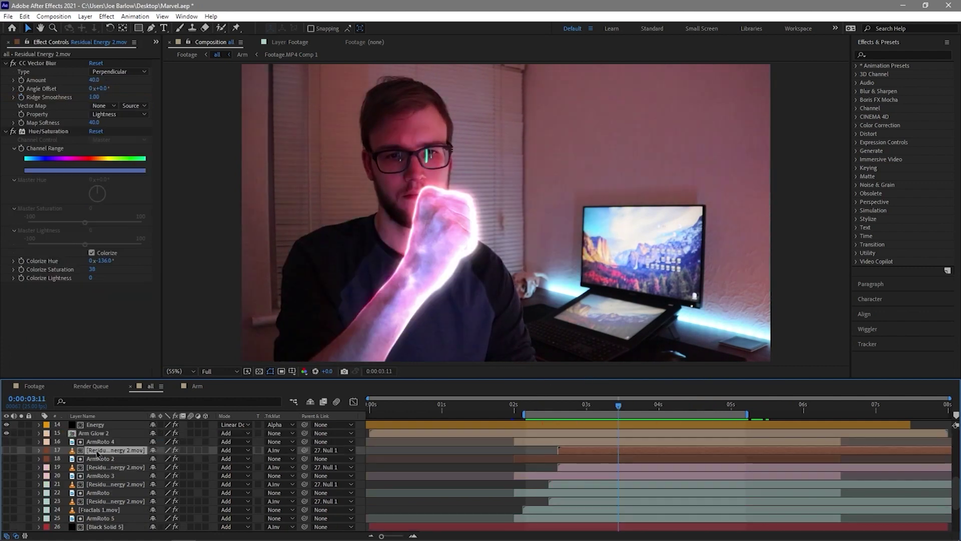
{"action": "left_click", "coordinate": [7, 450]}
- Make Residual Energy layers 19, 21 and 23 visible, checking their colorize settings
{"action": "left_click", "coordinate": [71, 468]}
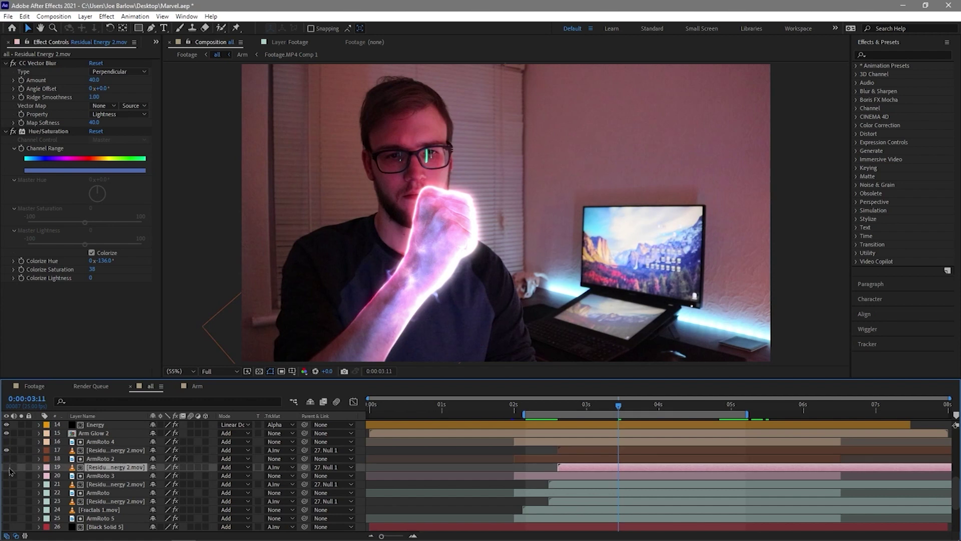
{"action": "left_click", "coordinate": [7, 467]}
{"action": "left_click", "coordinate": [85, 485]}
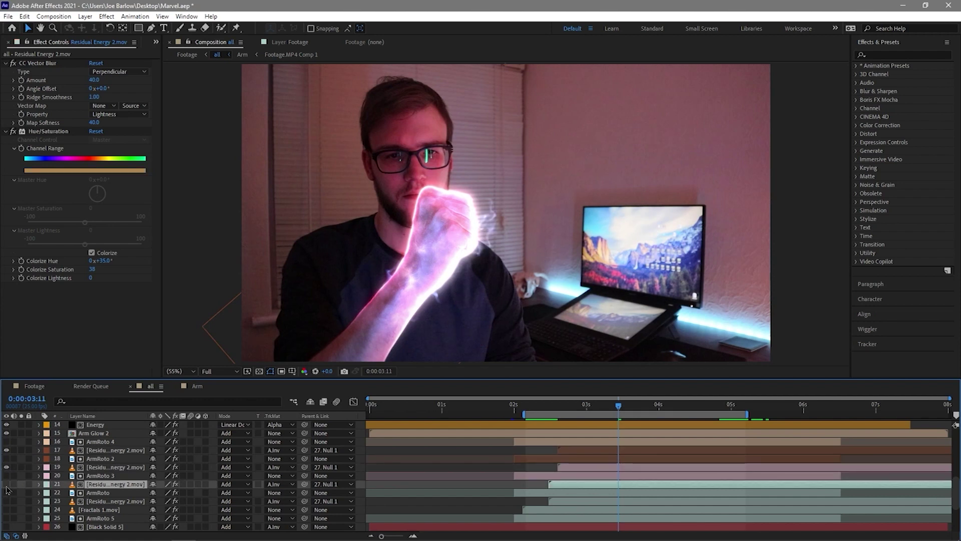
{"action": "left_click", "coordinate": [6, 484]}
{"action": "left_click", "coordinate": [44, 503]}
{"action": "left_click", "coordinate": [6, 501]}
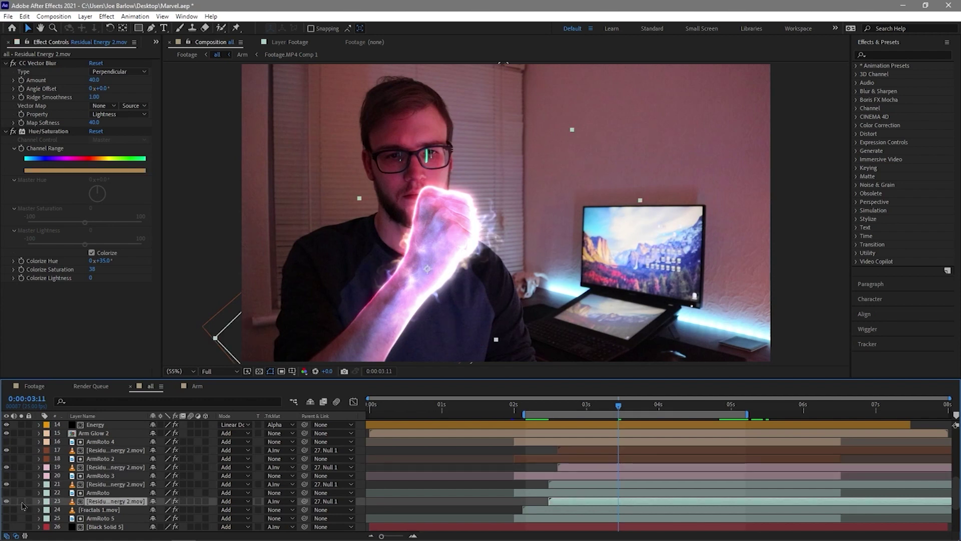
{"action": "left_click", "coordinate": [98, 494]}
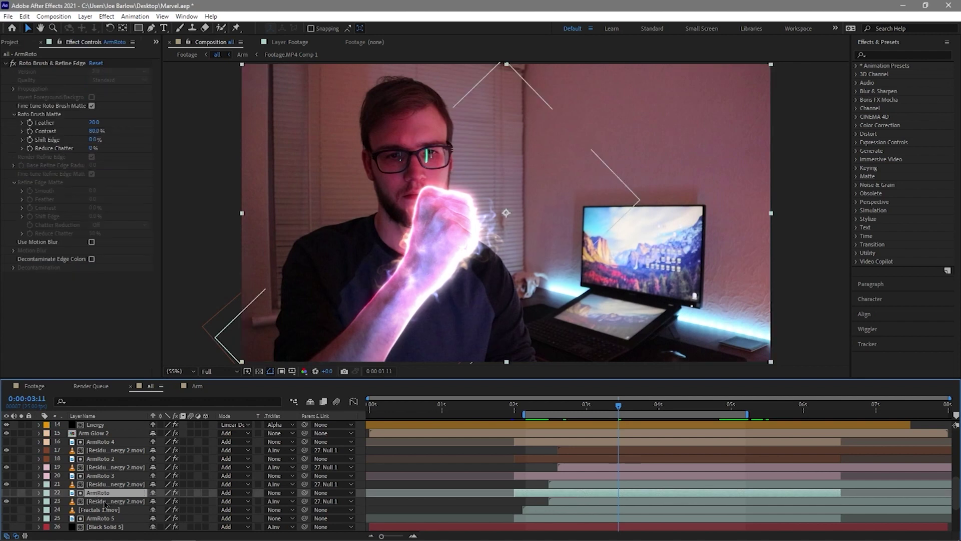
{"action": "left_click", "coordinate": [106, 501]}
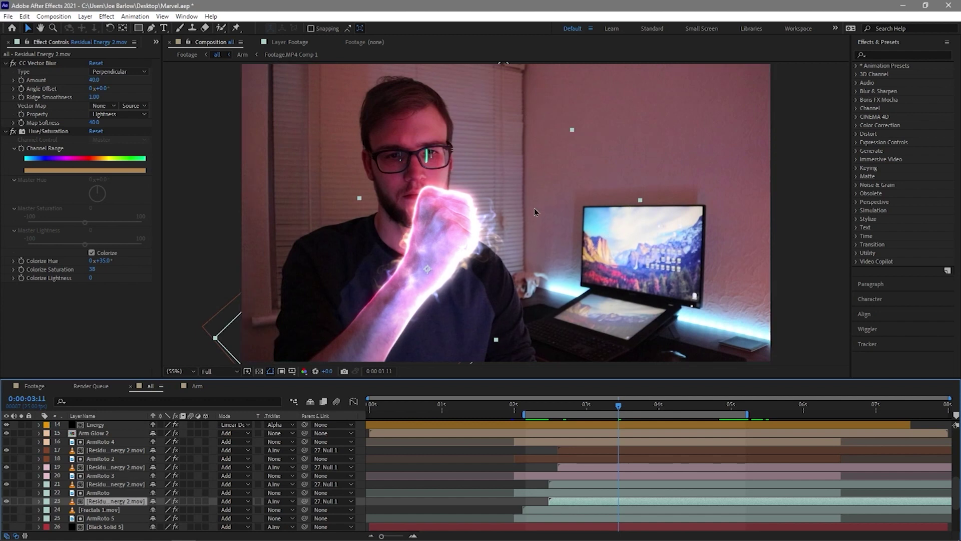
- At 0:00:03:15, select Fractals 1.mov and turn on its visibility
{"action": "left_click_drag", "start_coordinate": [619, 406], "coordinate": [630, 405]}
{"action": "left_click", "coordinate": [381, 261]}
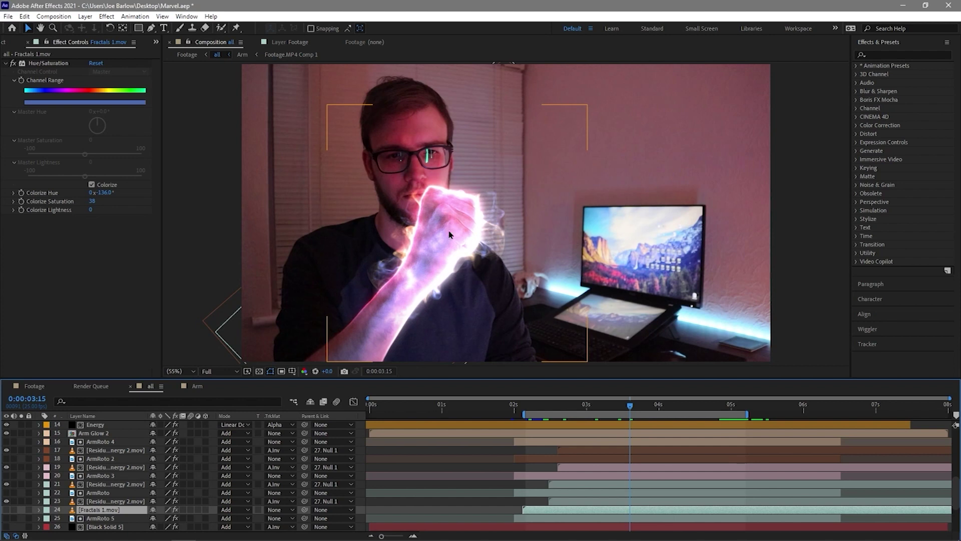
{"action": "left_click", "coordinate": [6, 510]}
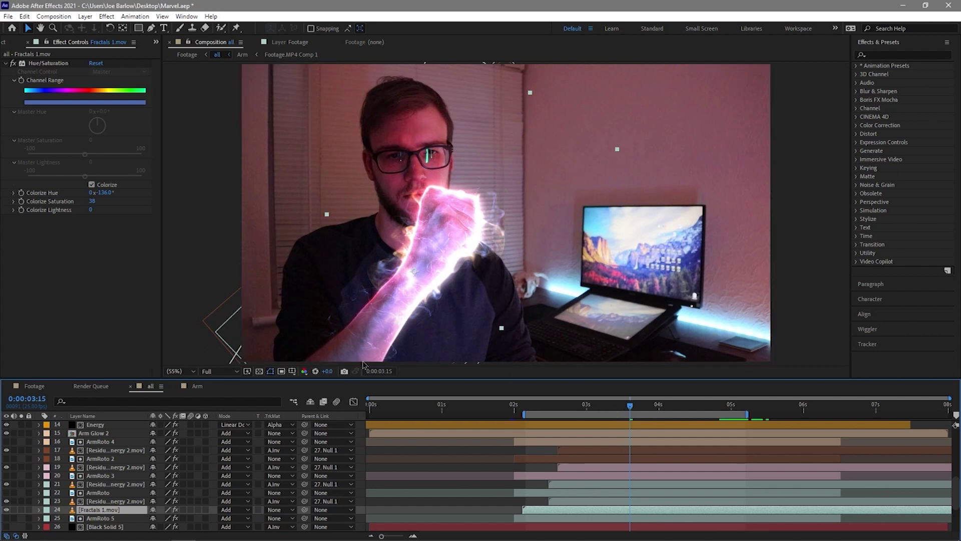
- Review Black Solid 5's Saber, Flare's Optical Flares, and /head 2's CC Light Sweep settings
{"action": "scroll", "coordinate": [95, 470], "scroll_direction": "down", "scroll_amount": 3}
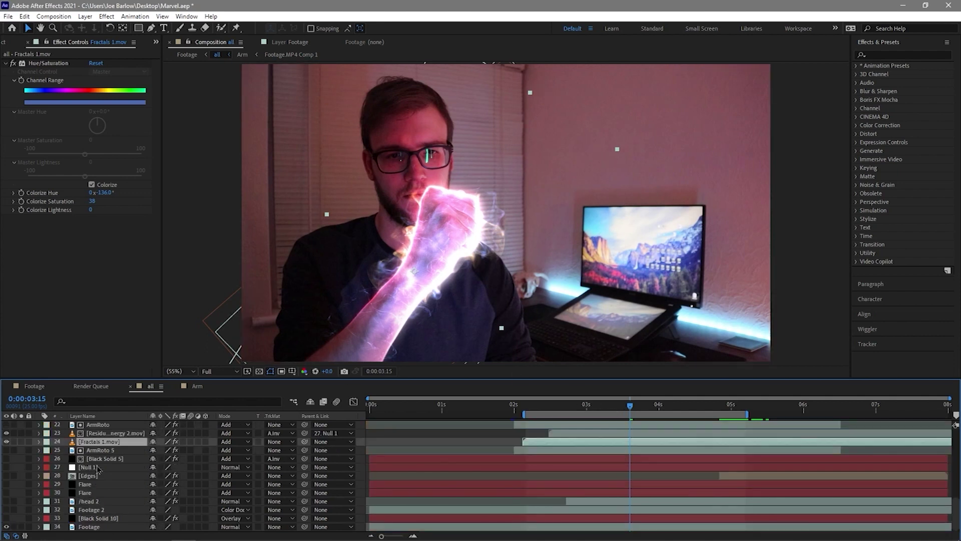
{"action": "left_click", "coordinate": [99, 459]}
{"action": "key", "text": "Page_Up"}
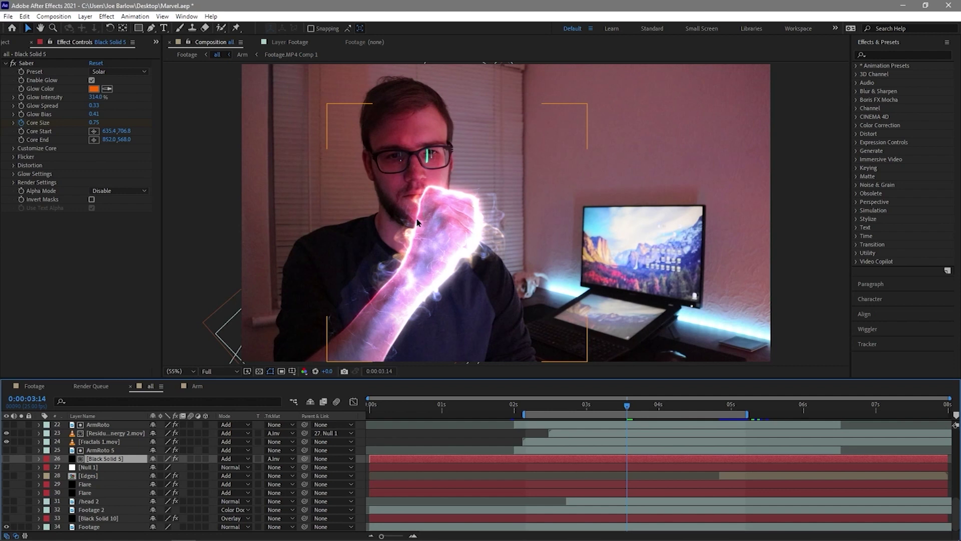
{"action": "left_click", "coordinate": [75, 493]}
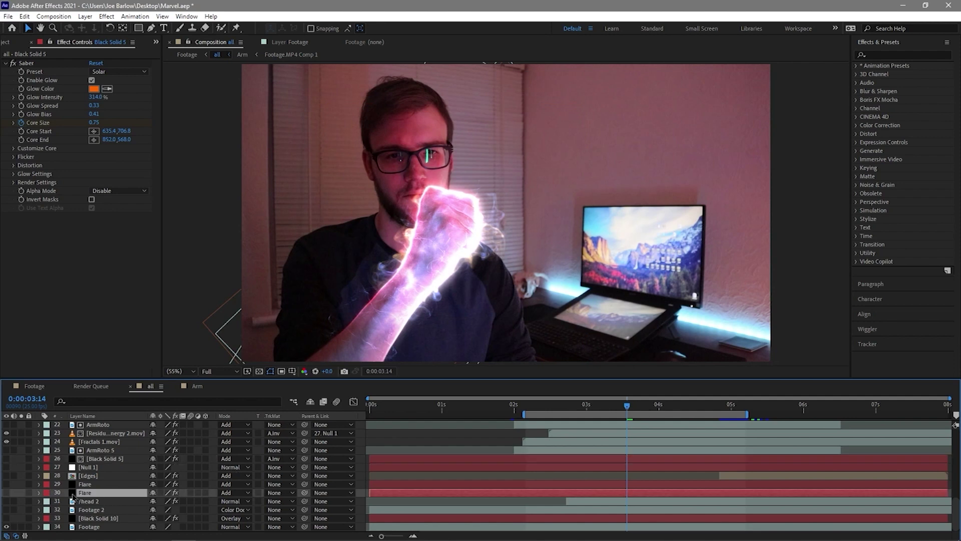
{"action": "left_click", "coordinate": [93, 501]}
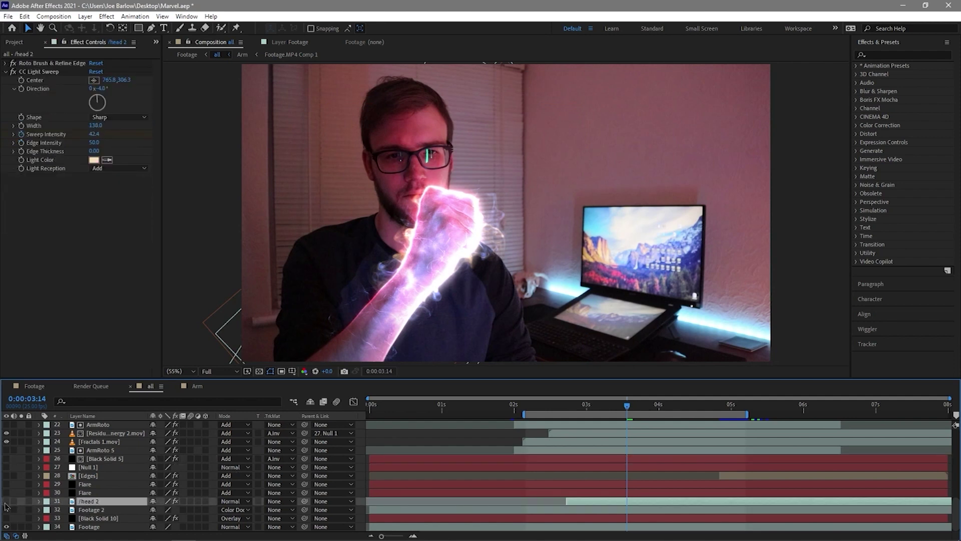
- Enable /head 2, solo it briefly, then reveal its Sweep Intensity keyframes and scrub the sweep
{"action": "left_click", "coordinate": [6, 501]}
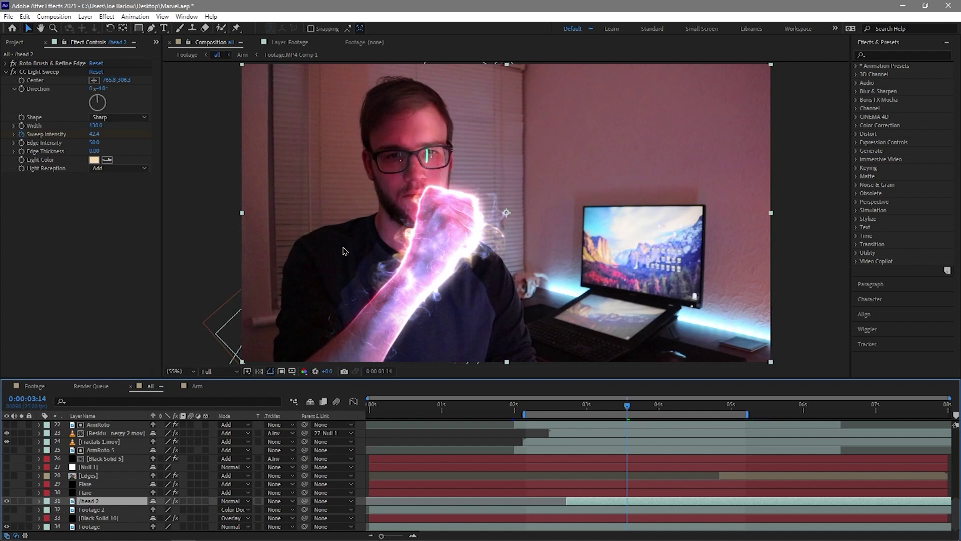
{"action": "left_click", "coordinate": [21, 501]}
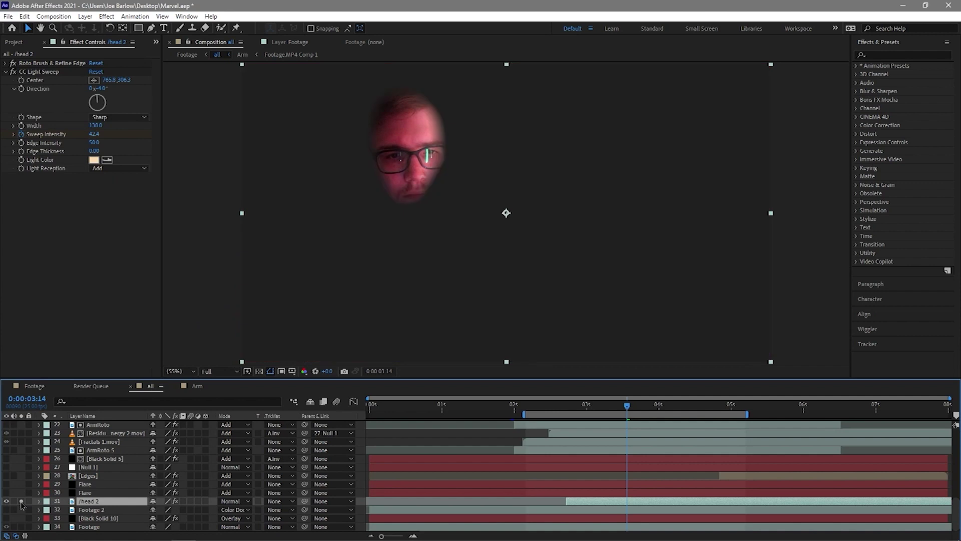
{"action": "left_click", "coordinate": [16, 76]}
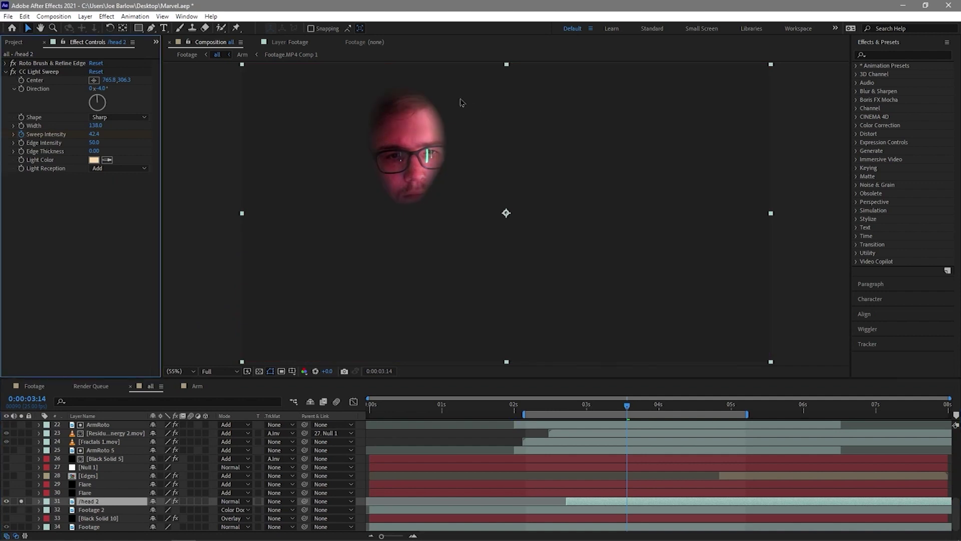
{"action": "left_click", "coordinate": [21, 502]}
{"action": "key", "text": "u"}
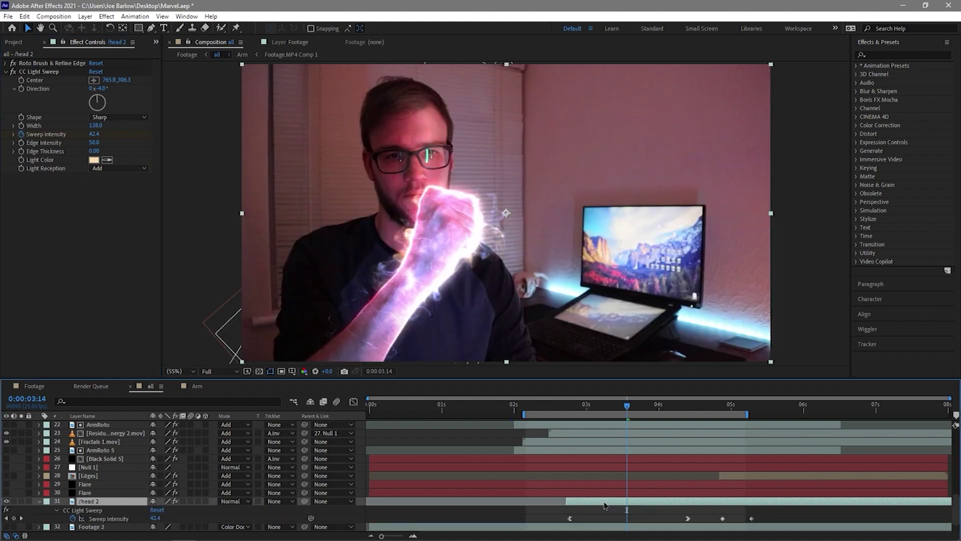
{"action": "left_click_drag", "start_coordinate": [627, 407], "coordinate": [627, 409]}
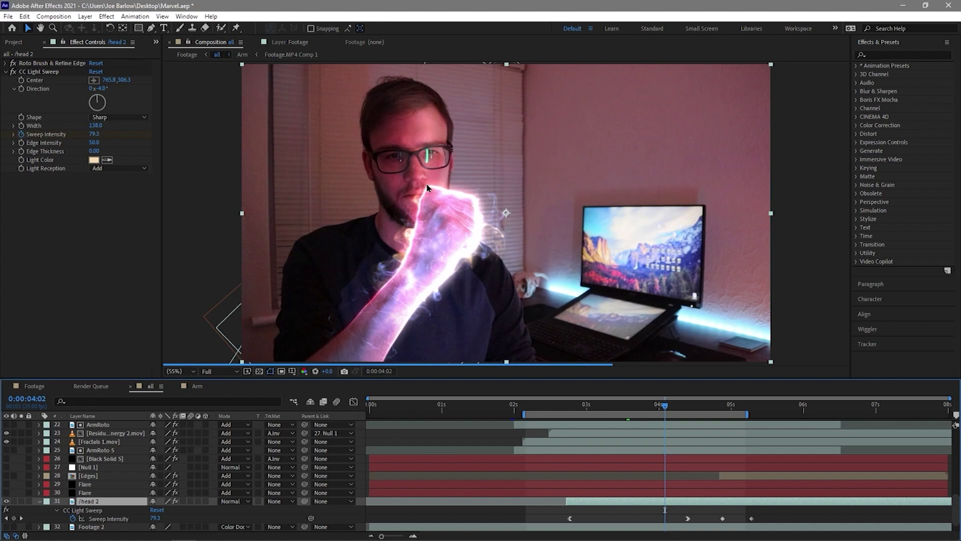
{"action": "left_click", "coordinate": [85, 487]}
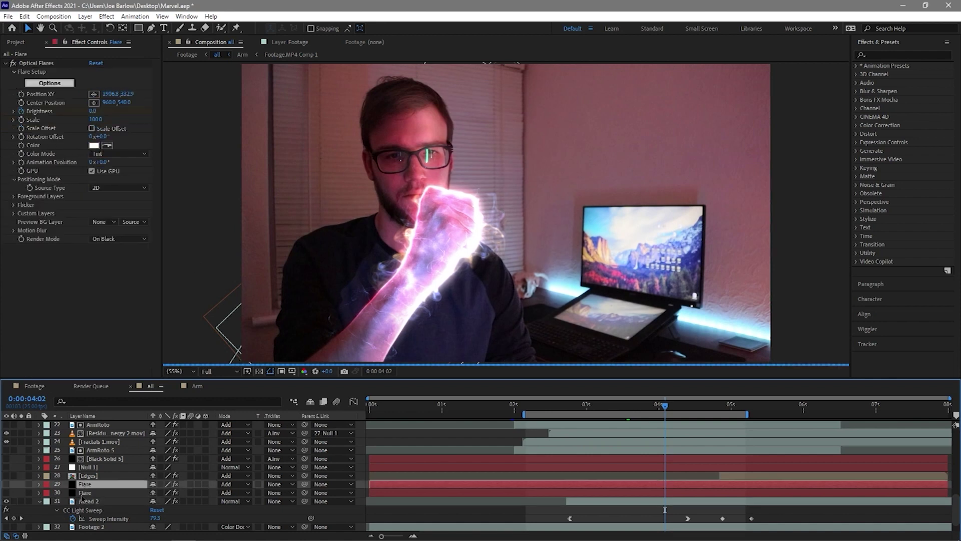
{"action": "scroll", "coordinate": [82, 496], "scroll_direction": "up", "scroll_amount": 10}
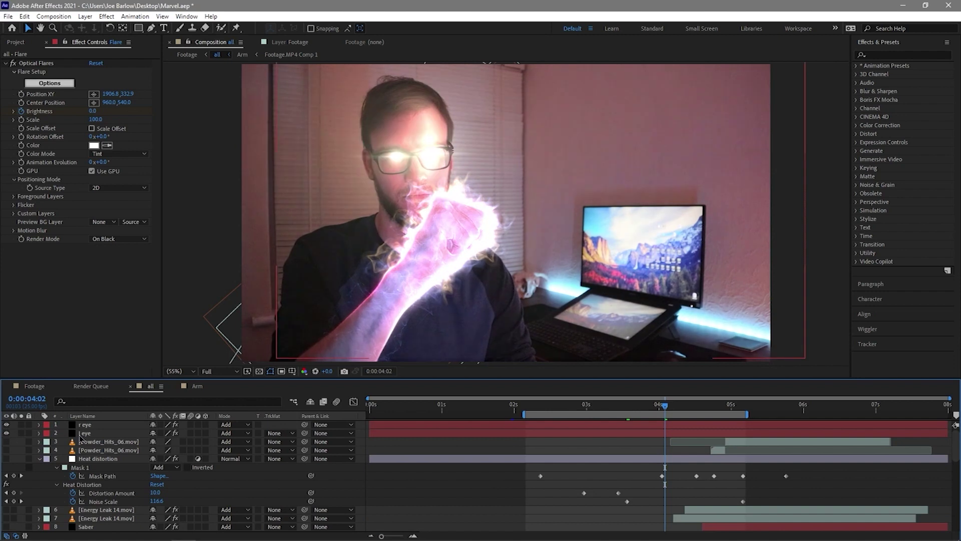
{"action": "scroll", "coordinate": [80, 436], "scroll_direction": "down", "scroll_amount": 10}
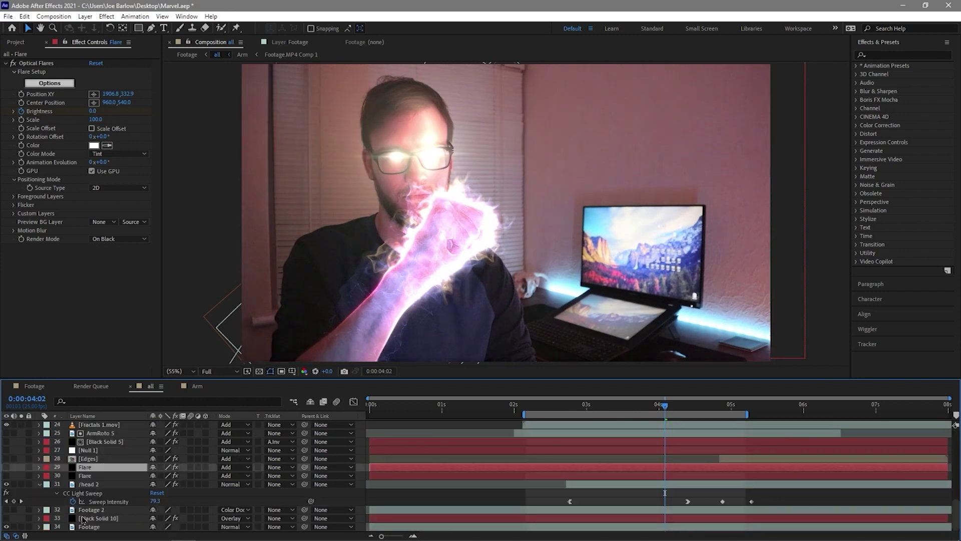
{"action": "left_click", "coordinate": [82, 519]}
{"action": "left_click", "coordinate": [5, 522]}
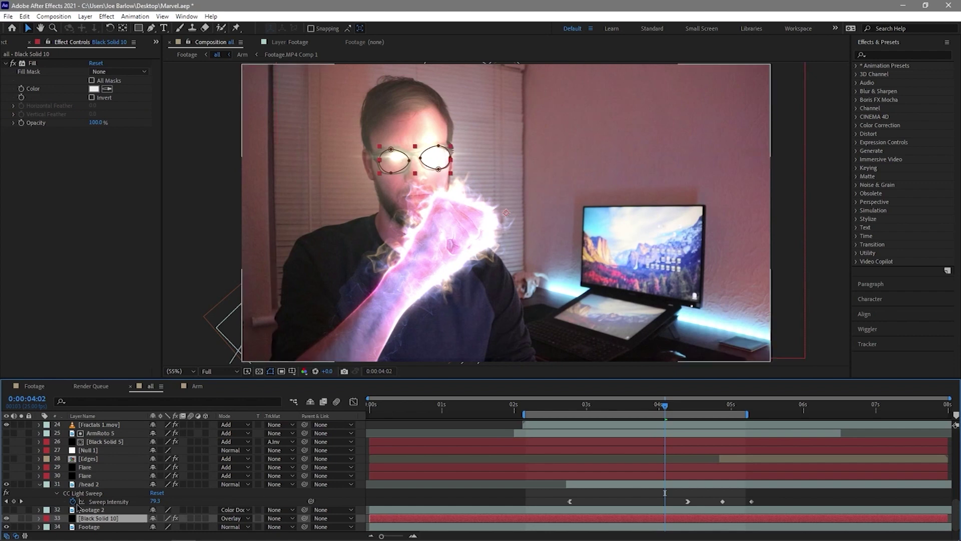
{"action": "left_click", "coordinate": [95, 511]}
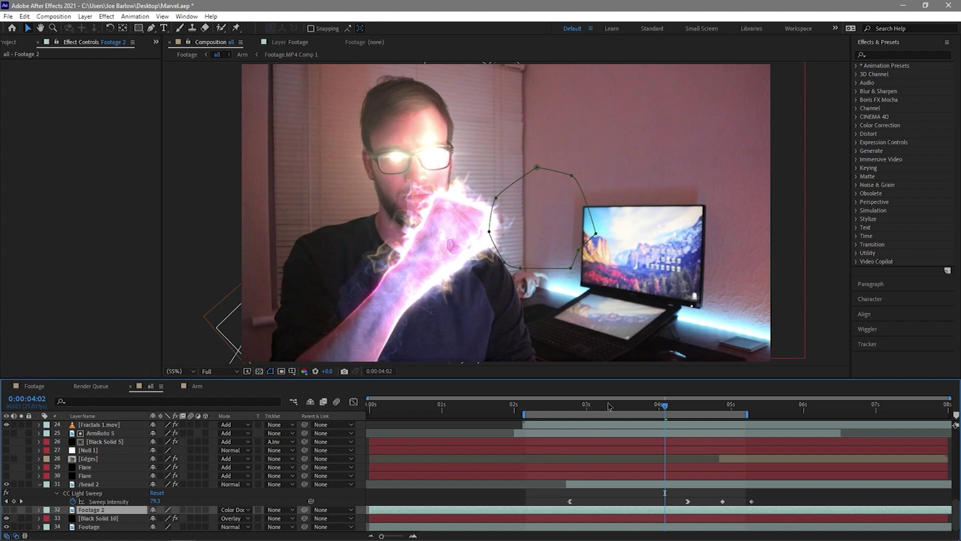
{"action": "left_click_drag", "start_coordinate": [607, 414], "coordinate": [577, 413]}
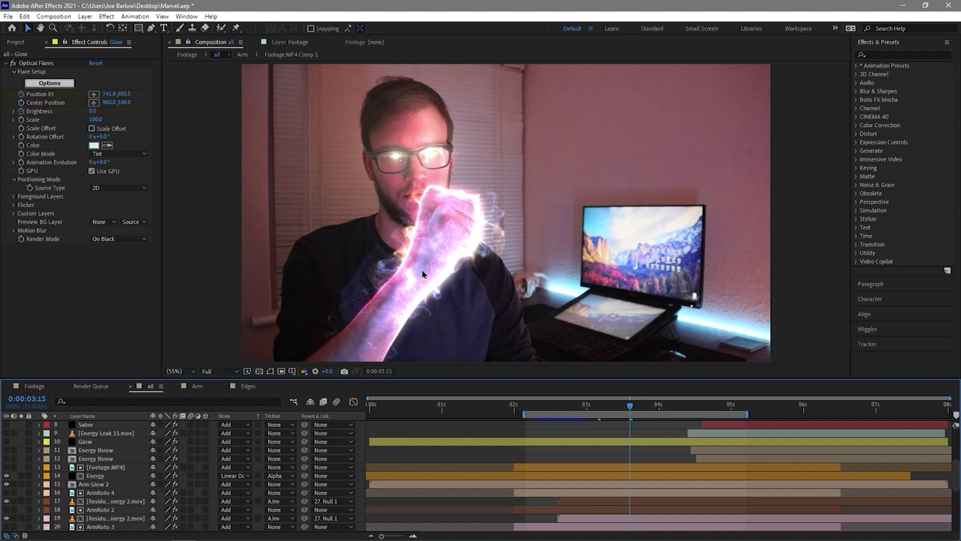
- Hide the listed bottom layers and select the base Footage layer
{"action": "scroll", "coordinate": [82, 475], "scroll_direction": "down", "scroll_amount": 5}
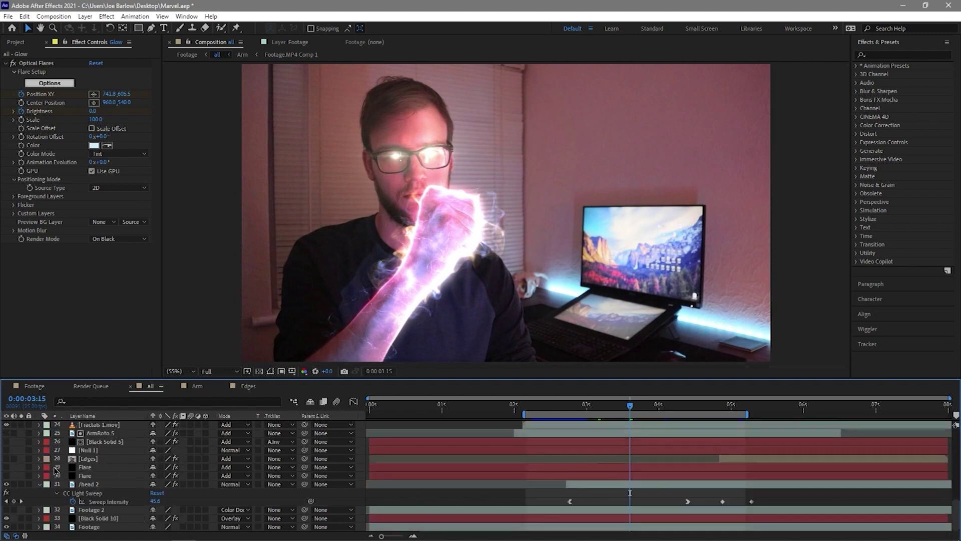
{"action": "left_click", "coordinate": [6, 522]}
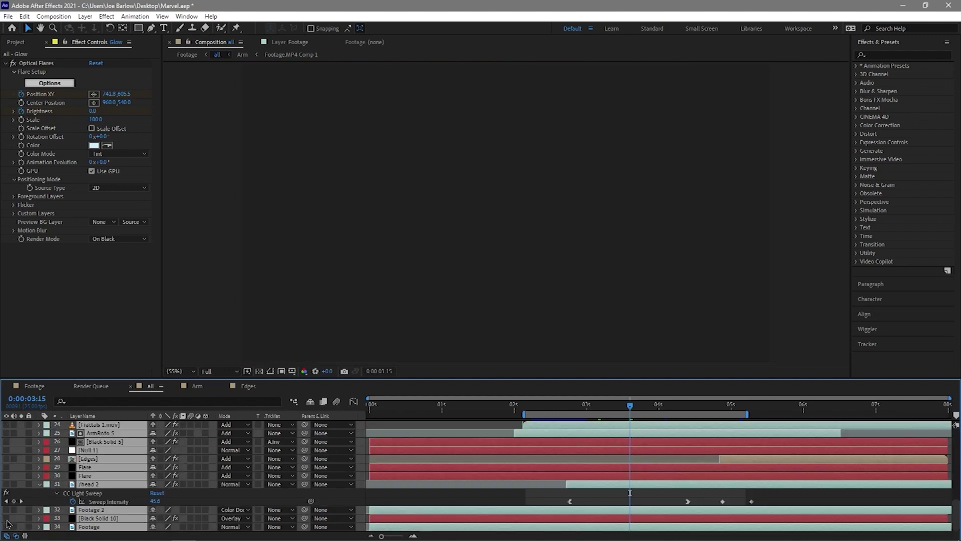
{"action": "left_click", "coordinate": [85, 528]}
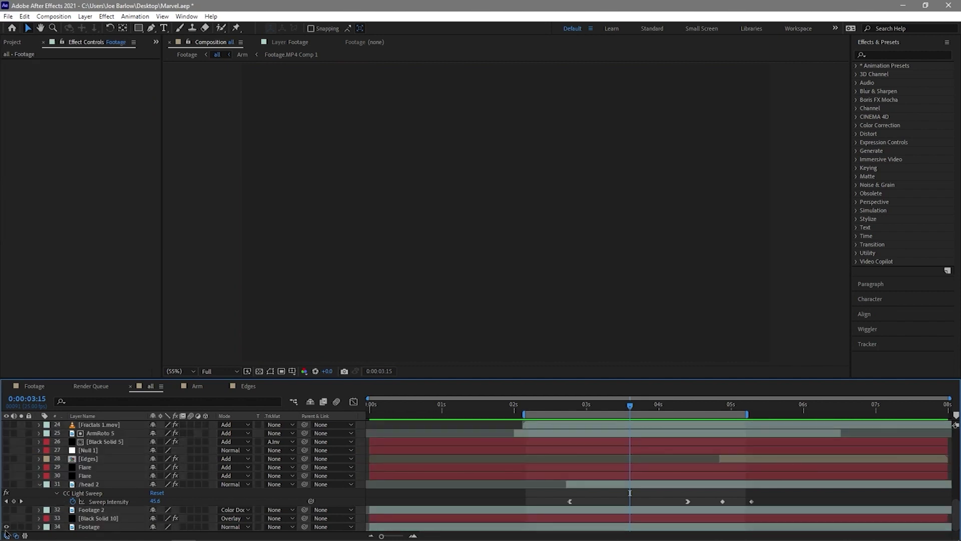
- Preview the Comp 1 smoke and check the first Energy Throw layer's Directional Blur
{"action": "left_click_drag", "start_coordinate": [636, 412], "coordinate": [650, 413]}
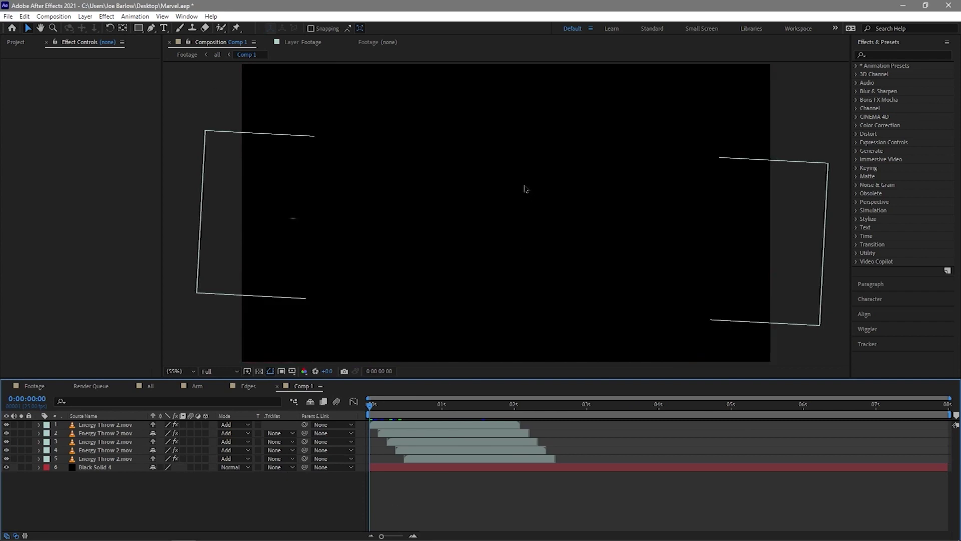
{"action": "key", "text": "space"}
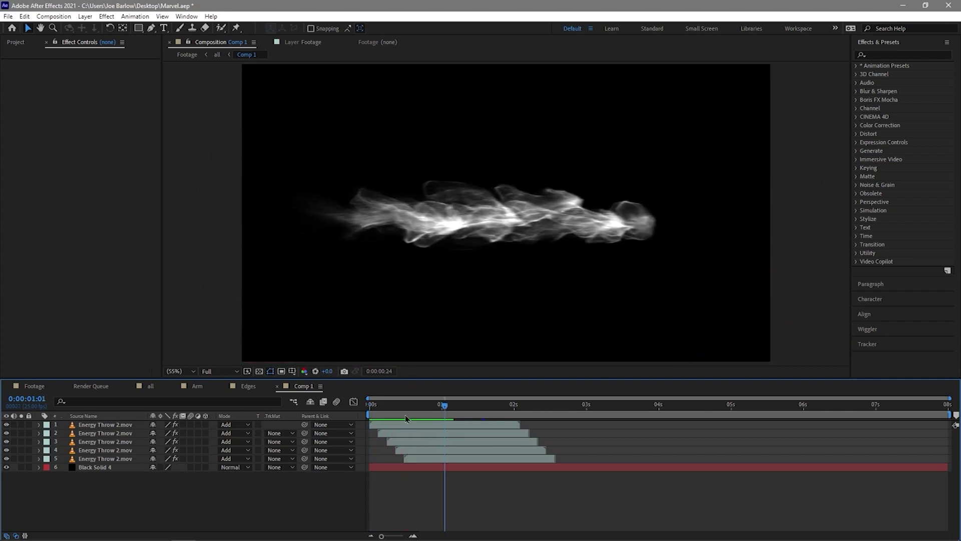
{"action": "mouse_move", "coordinate": [424, 404]}
{"action": "left_mouse_down"}
{"action": "mouse_move", "coordinate": [474, 402]}
{"action": "mouse_move", "coordinate": [401, 403]}
{"action": "mouse_move", "coordinate": [427, 403]}
{"action": "left_mouse_up"}
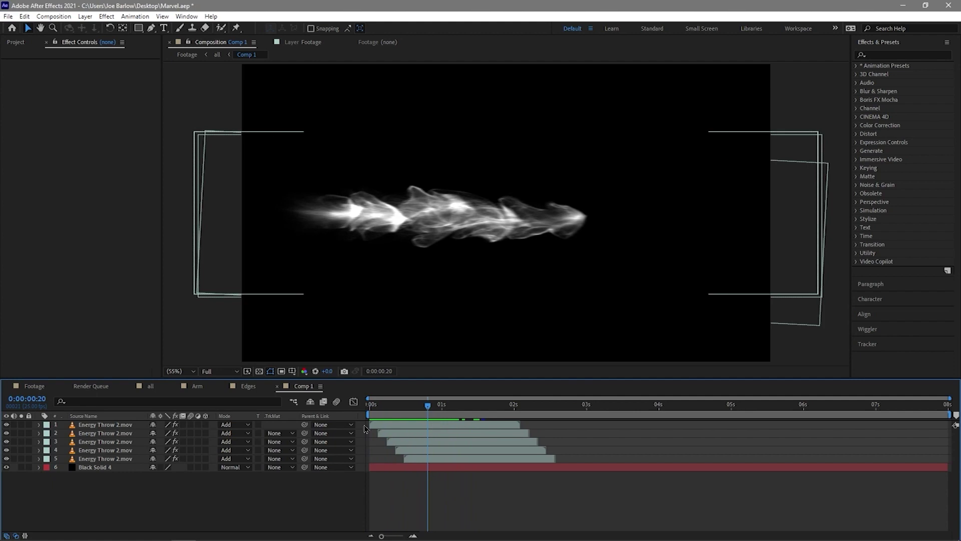
{"action": "left_click", "coordinate": [101, 425]}
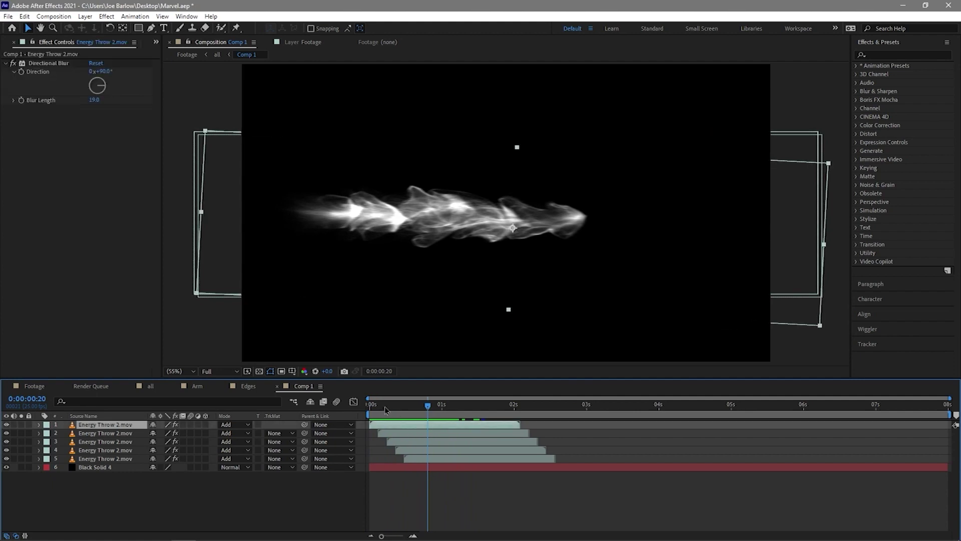
{"action": "left_click_drag", "start_coordinate": [384, 404], "coordinate": [427, 404]}
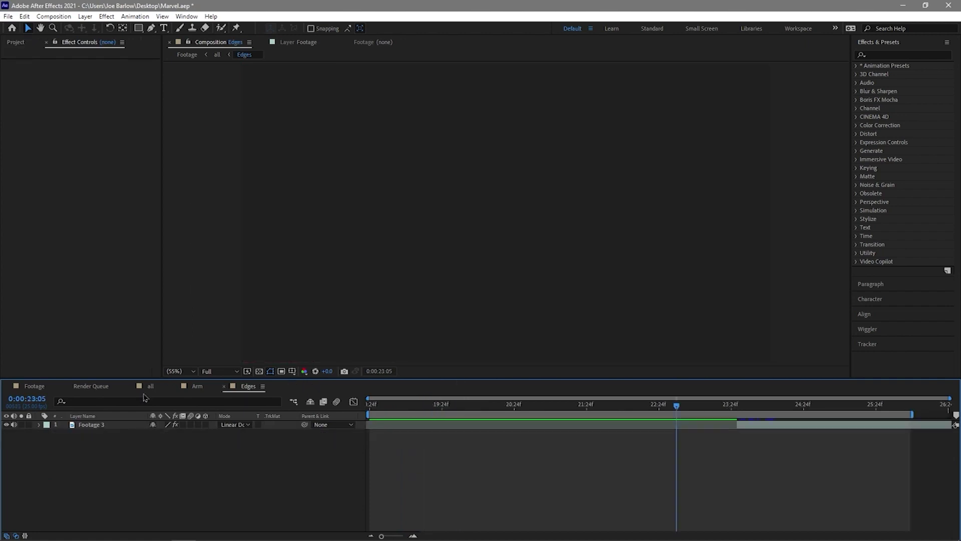
- Return to the all composition and compare the two Energy throw layers' Hue/Saturation settings
{"action": "left_click", "coordinate": [149, 386]}
{"action": "left_click_drag", "start_coordinate": [693, 409], "coordinate": [729, 489]}
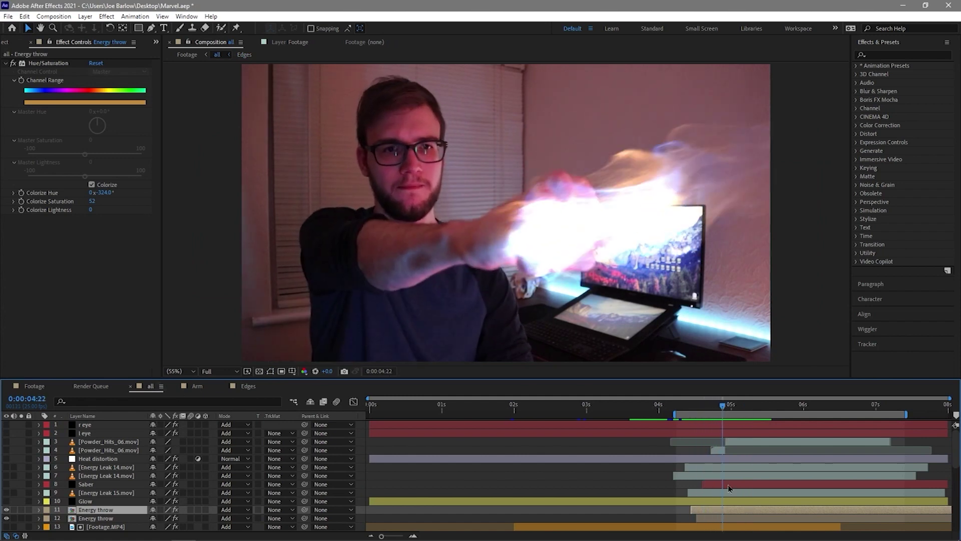
{"action": "left_click", "coordinate": [717, 518]}
{"action": "left_click", "coordinate": [714, 510]}
{"action": "left_click", "coordinate": [715, 519]}
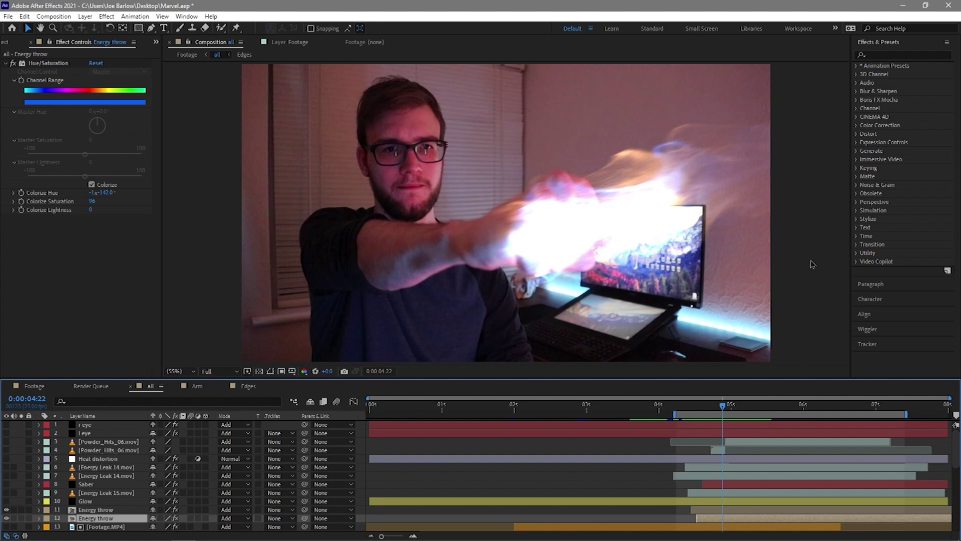
- Show the Saber layer's keyframed Core Start 1099.2,480.3 and Core End 2106.0,328.2
{"action": "left_click_drag", "start_coordinate": [656, 410], "coordinate": [728, 412]}
{"action": "key", "text": "KP_8"}
{"action": "key", "text": "u"}
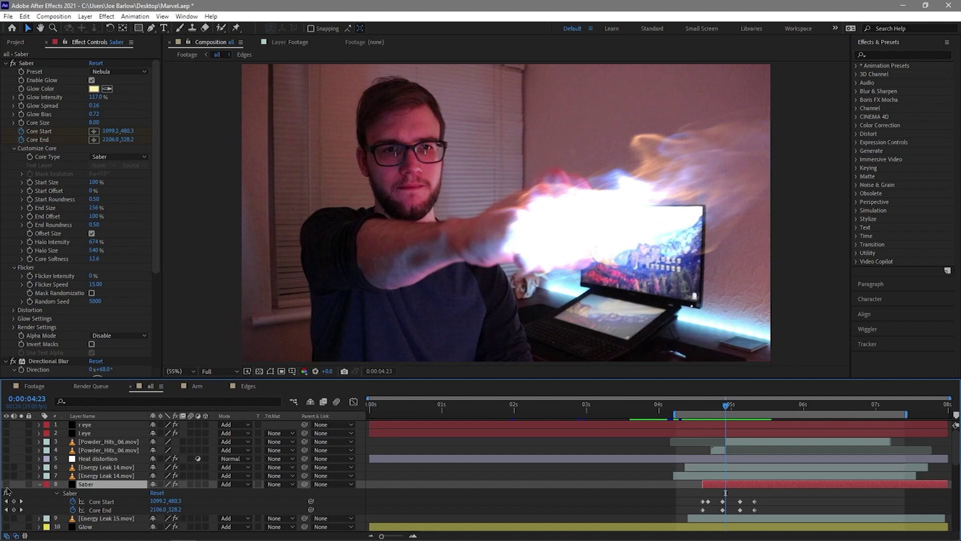
- Make the Saber beam layer visible in the composite
{"action": "left_click", "coordinate": [6, 484]}
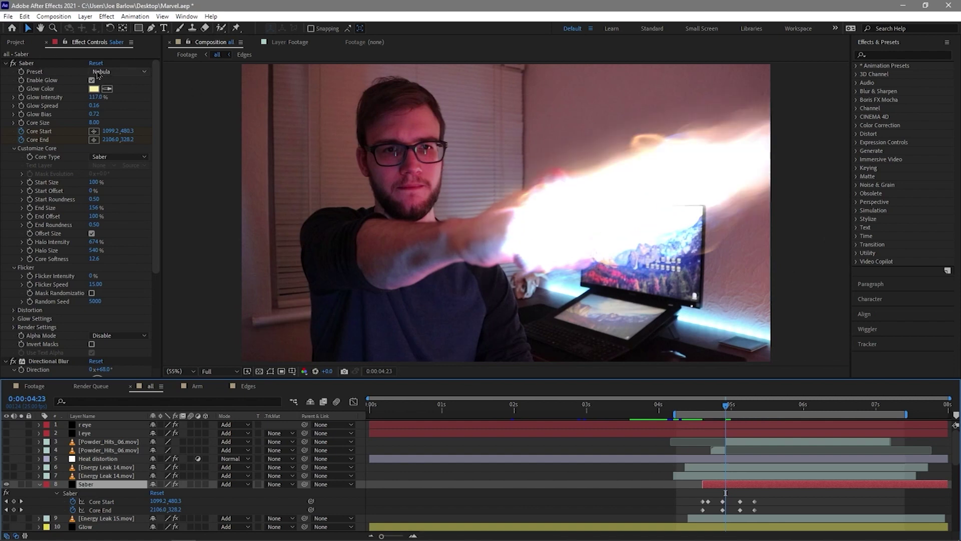
{"action": "scroll", "coordinate": [52, 226], "scroll_direction": "down", "scroll_amount": 5}
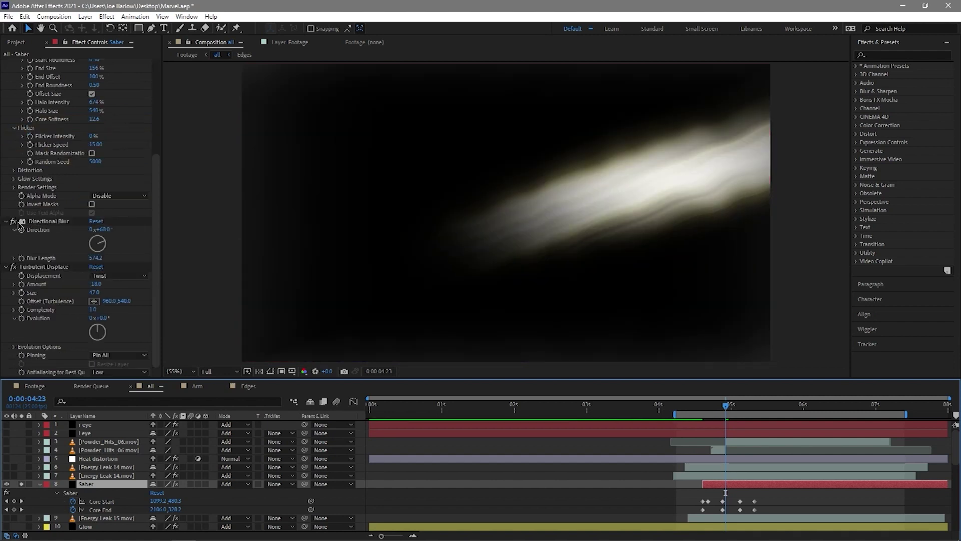
{"action": "left_click", "coordinate": [14, 239]}
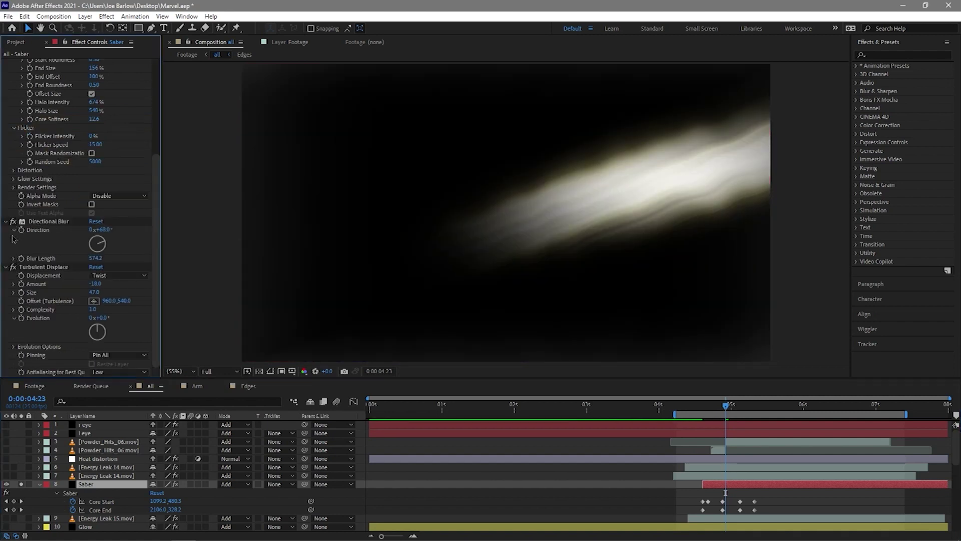
- Toggle the beam's Directional Blur and Turbulent Displace off and back on, then preview the blast
{"action": "left_click", "coordinate": [13, 223]}
{"action": "left_click", "coordinate": [13, 267]}
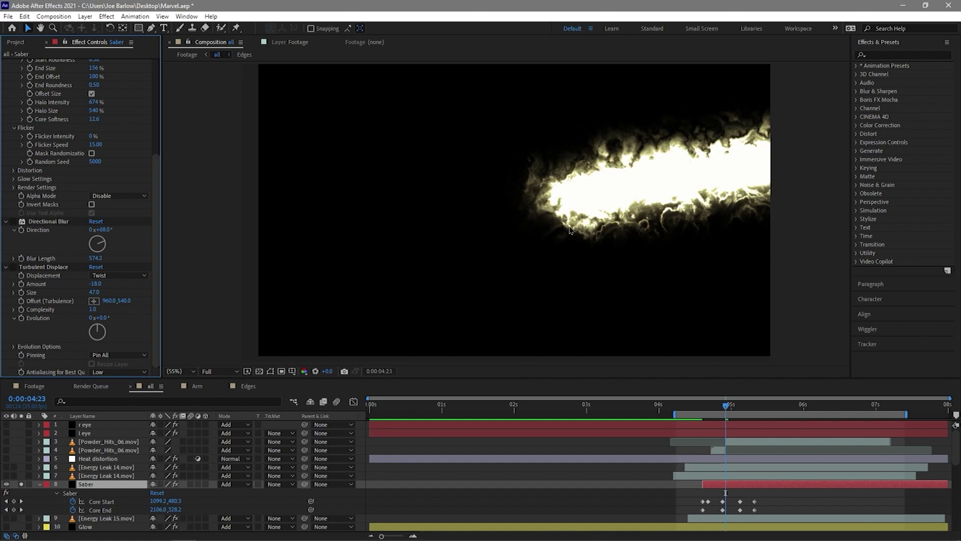
{"action": "left_click", "coordinate": [14, 223]}
{"action": "left_click", "coordinate": [13, 267]}
{"action": "left_click", "coordinate": [700, 405]}
{"action": "left_click_drag", "start_coordinate": [700, 406], "coordinate": [694, 409]}
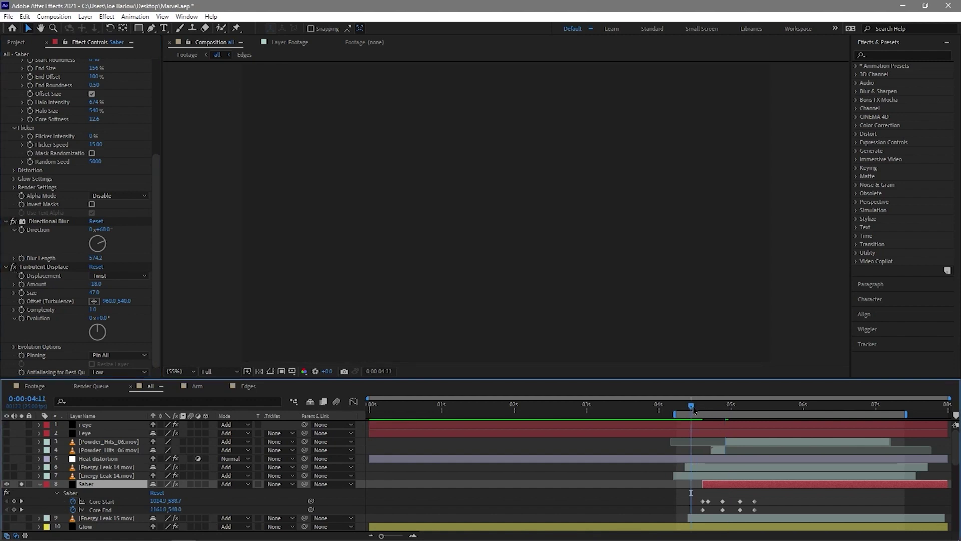
{"action": "key", "text": "space"}
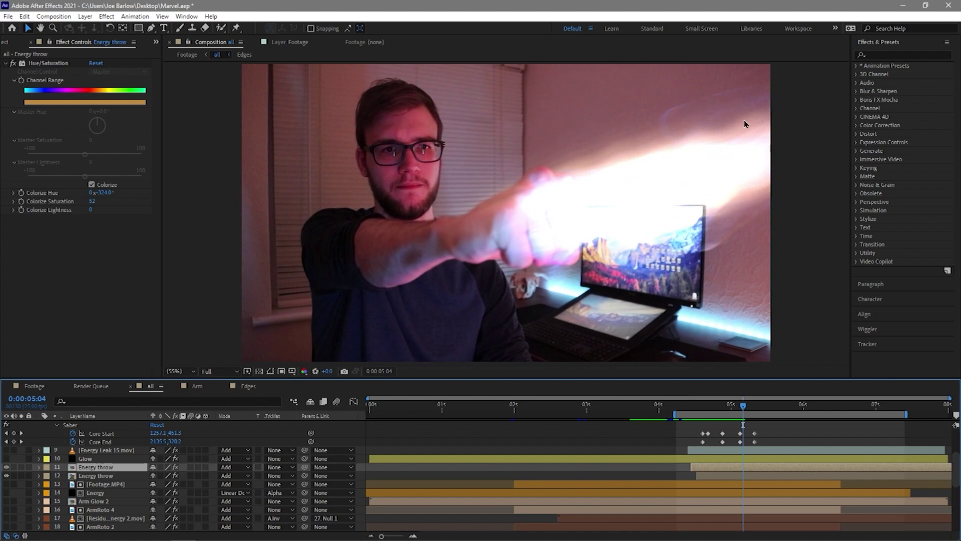
- Enable Energy Leak 15.mov (Hue -142°, Saturation 96) and the second Energy throw layer, checking around 0:00:04:20
{"action": "left_click_drag", "start_coordinate": [716, 410], "coordinate": [717, 410]}
{"action": "left_click", "coordinate": [736, 197]}
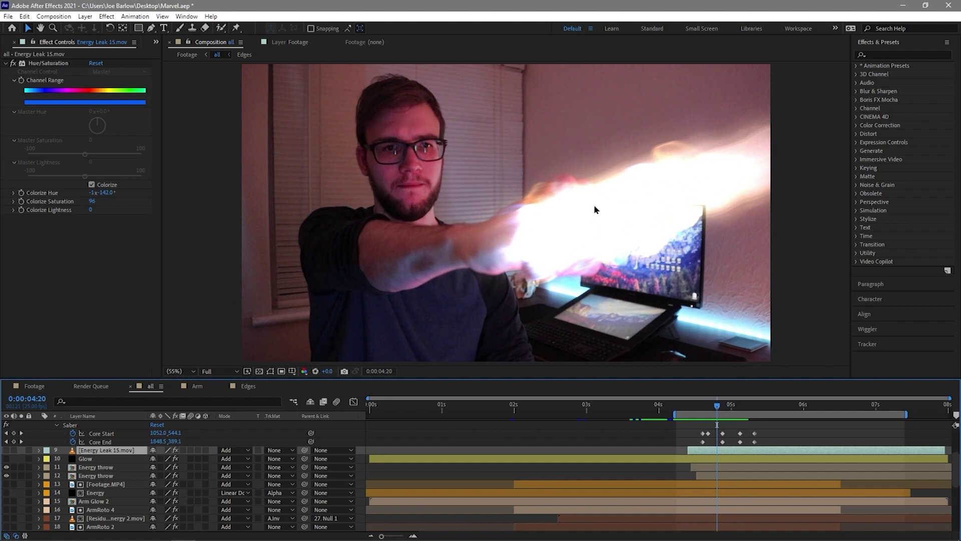
{"action": "mouse_move", "coordinate": [719, 411]}
{"action": "left_mouse_down"}
{"action": "mouse_move", "coordinate": [697, 412]}
{"action": "mouse_move", "coordinate": [731, 412]}
{"action": "left_mouse_up"}
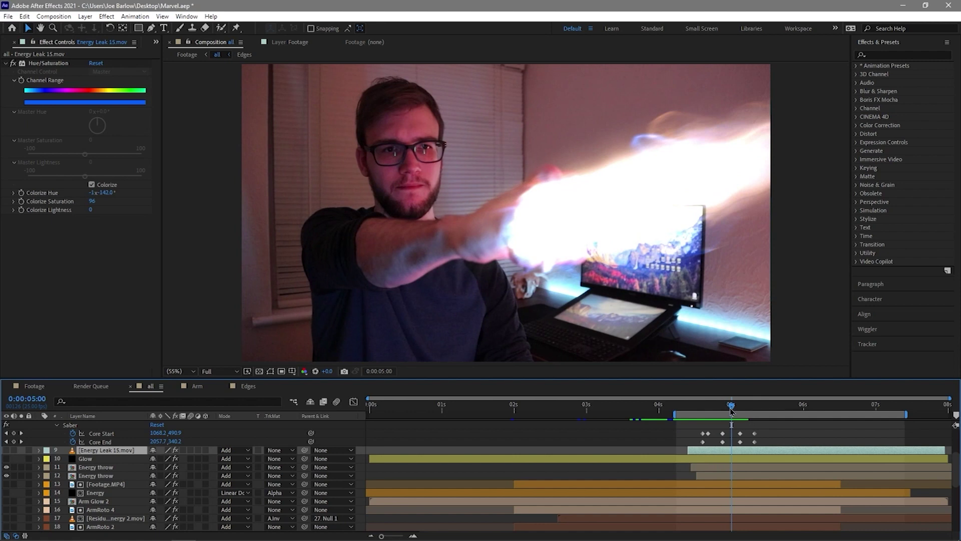
{"action": "left_click_drag", "start_coordinate": [732, 412], "coordinate": [717, 412]}
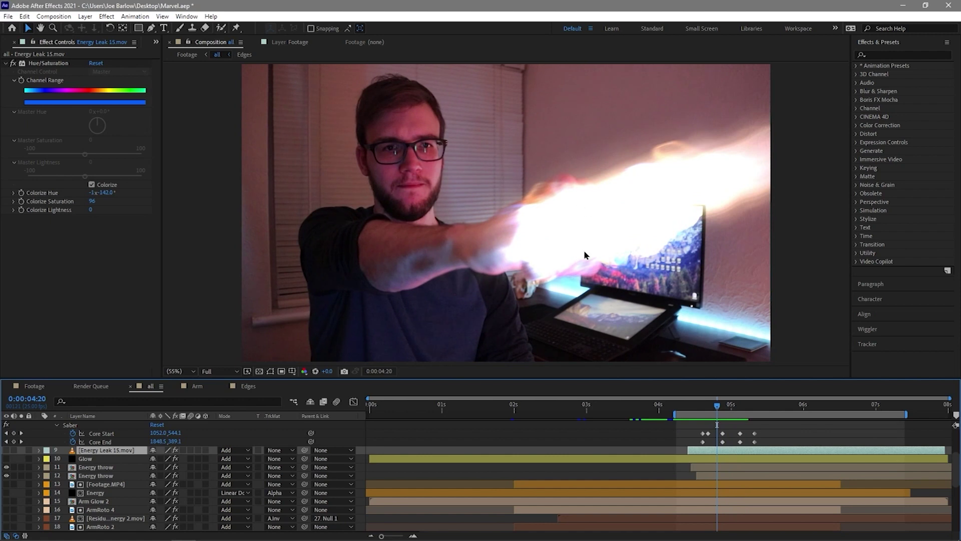
{"action": "left_click_drag", "start_coordinate": [5, 474], "coordinate": [6, 451]}
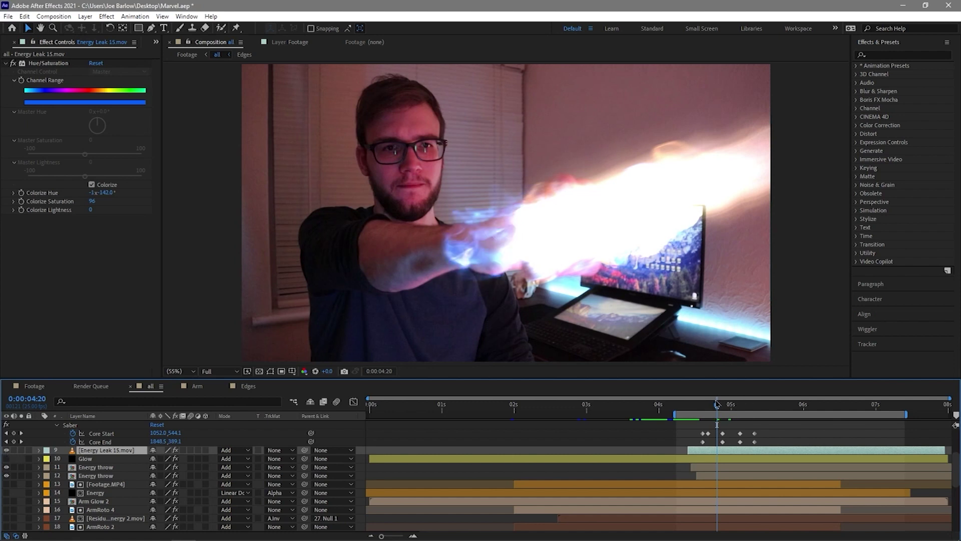
{"action": "left_click_drag", "start_coordinate": [717, 406], "coordinate": [750, 412]}
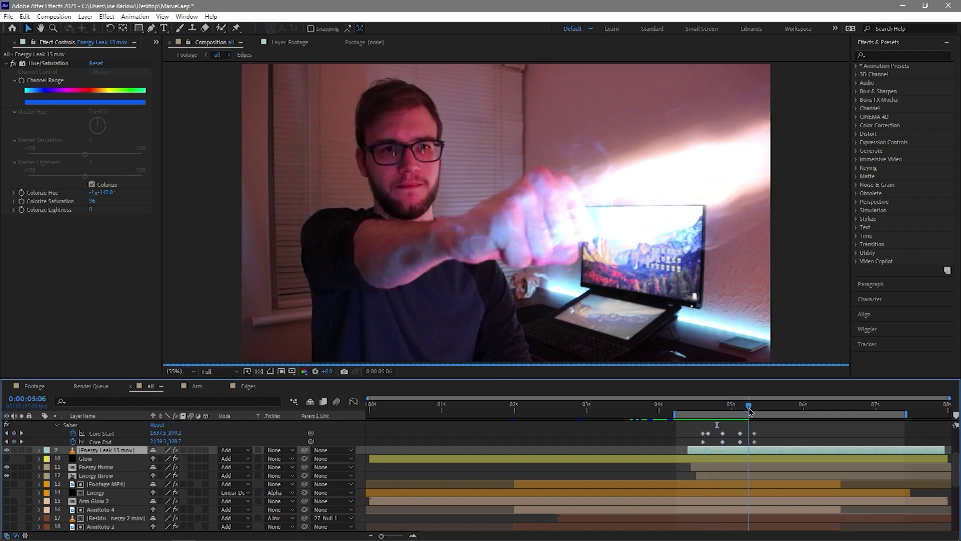
{"action": "left_click", "coordinate": [107, 459]}
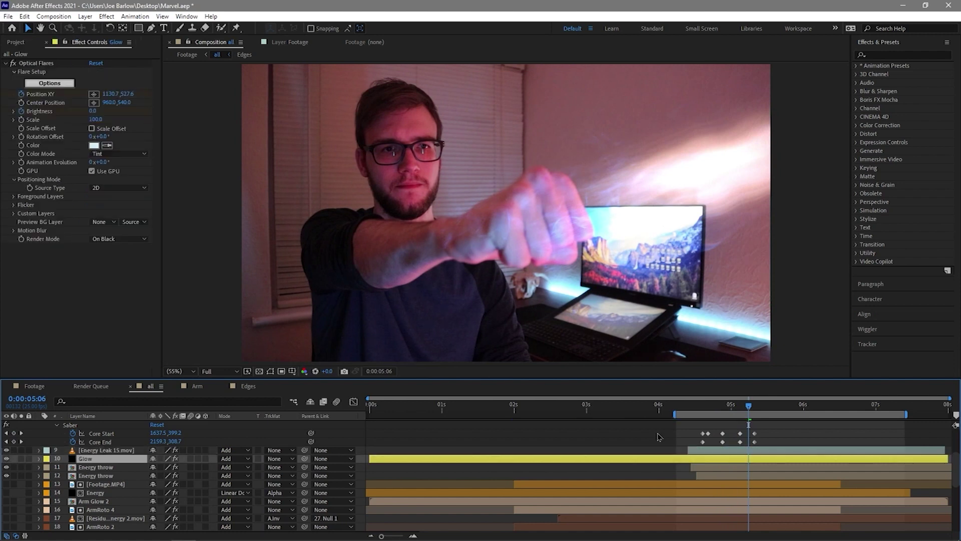
- Scrub through the blast frames up to 0:00:05:01 to check the Glow layer's flare
{"action": "left_click_drag", "start_coordinate": [722, 409], "coordinate": [711, 409]}
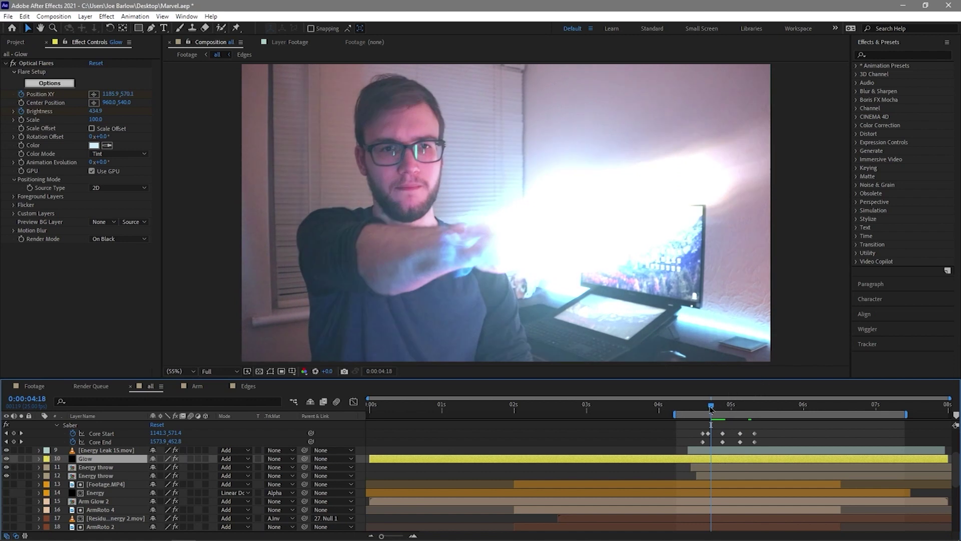
{"action": "mouse_move", "coordinate": [711, 406]}
{"action": "left_mouse_down"}
{"action": "mouse_move", "coordinate": [689, 409]}
{"action": "mouse_move", "coordinate": [734, 410]}
{"action": "mouse_move", "coordinate": [699, 410]}
{"action": "mouse_move", "coordinate": [723, 410]}
{"action": "left_mouse_up"}
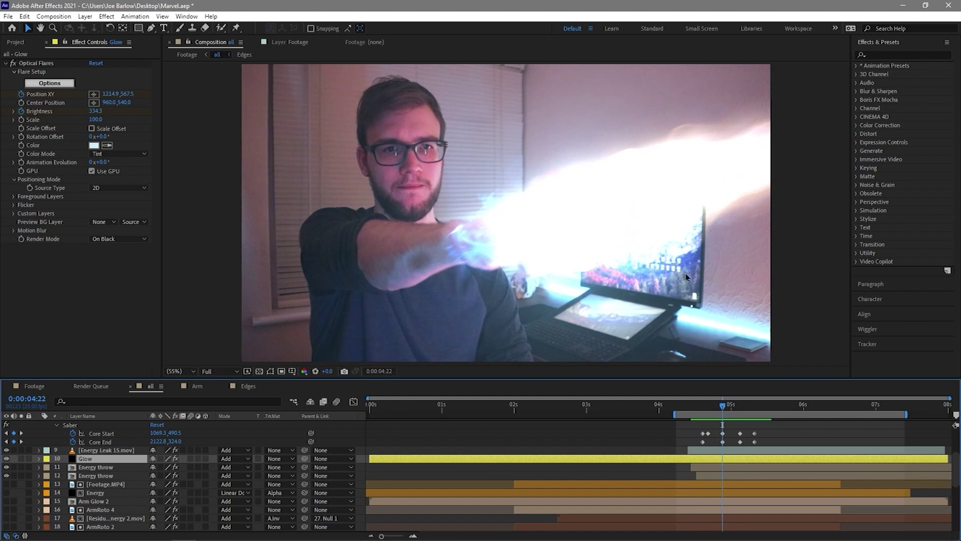
{"action": "left_click_drag", "start_coordinate": [677, 409], "coordinate": [720, 409]}
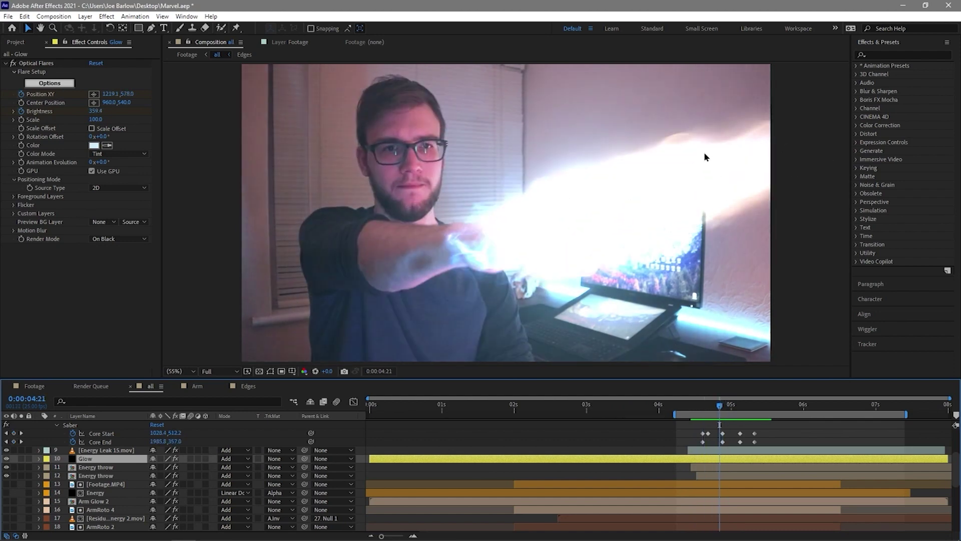
{"action": "mouse_move", "coordinate": [712, 411]}
{"action": "left_mouse_down"}
{"action": "mouse_move", "coordinate": [693, 411]}
{"action": "mouse_move", "coordinate": [703, 411]}
{"action": "left_mouse_up"}
{"action": "left_click", "coordinate": [734, 406]}
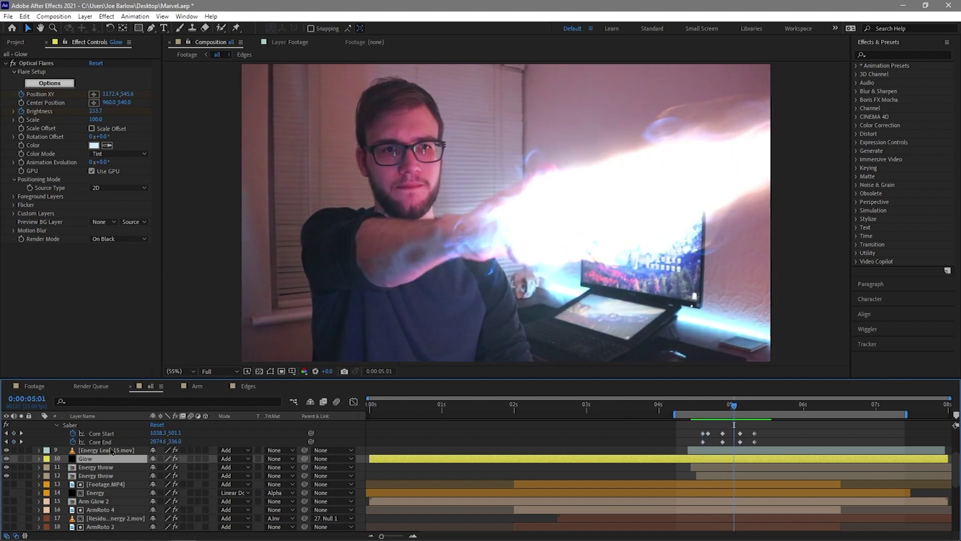
- Collapse the Saber layer and turn on the Flare layer's Optical Flares at 0:00:04:18
{"action": "scroll", "coordinate": [112, 452], "scroll_direction": "up", "scroll_amount": 3}
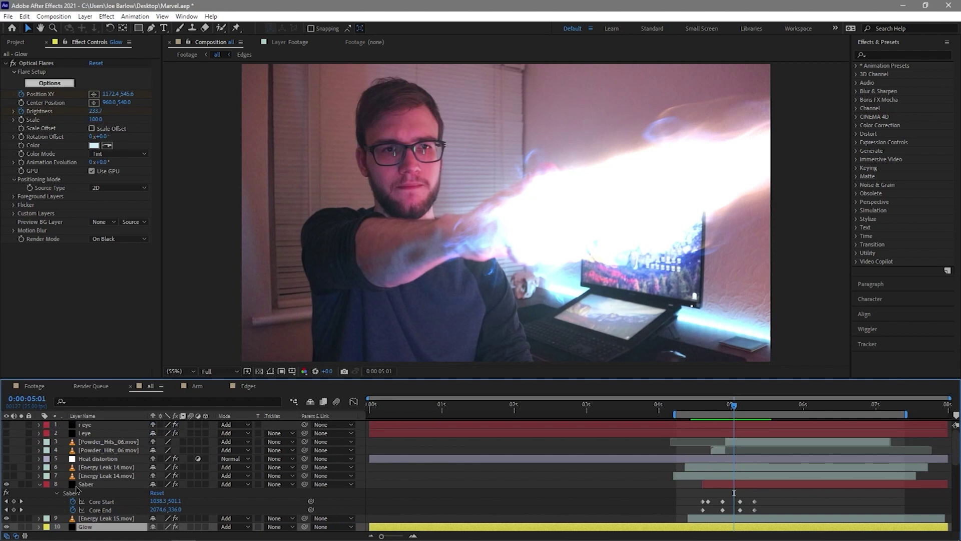
{"action": "left_click", "coordinate": [39, 485]}
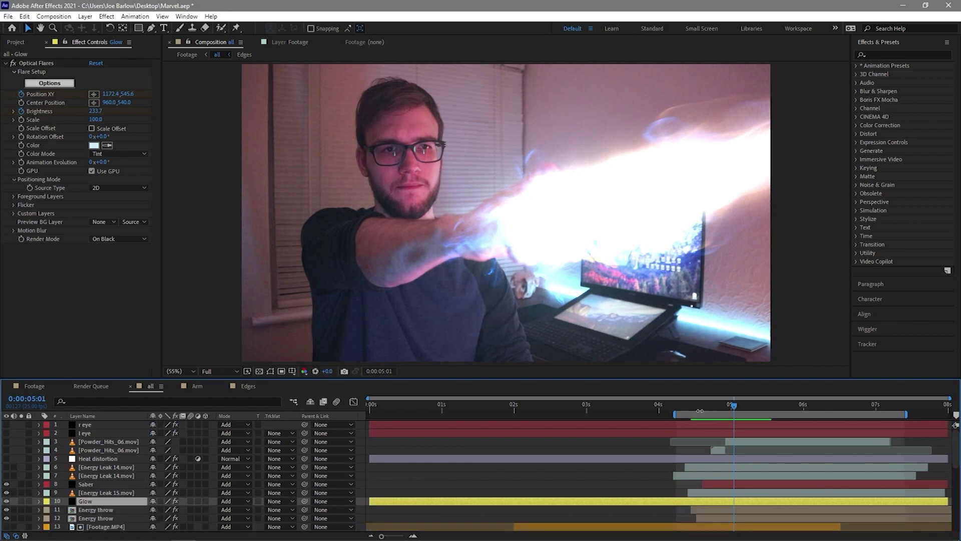
{"action": "left_click_drag", "start_coordinate": [700, 406], "coordinate": [714, 407]}
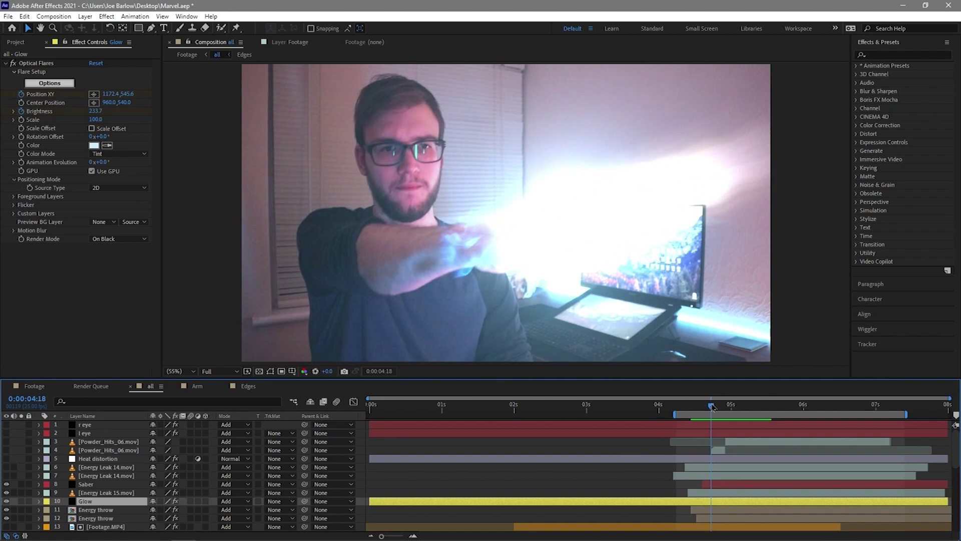
{"action": "scroll", "coordinate": [200, 476], "scroll_direction": "down", "scroll_amount": 5}
{"action": "left_click", "coordinate": [6, 509]}
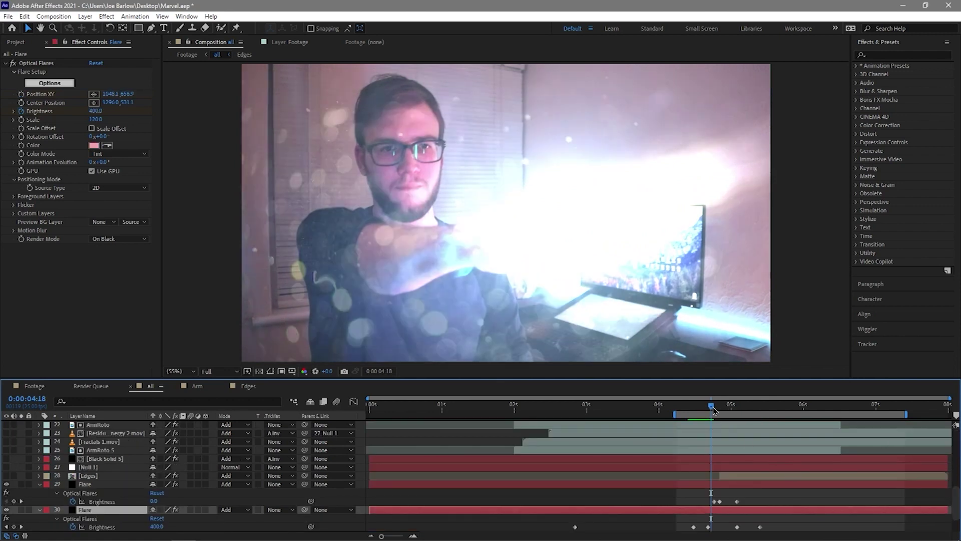
{"action": "left_click_drag", "start_coordinate": [714, 411], "coordinate": [677, 413]}
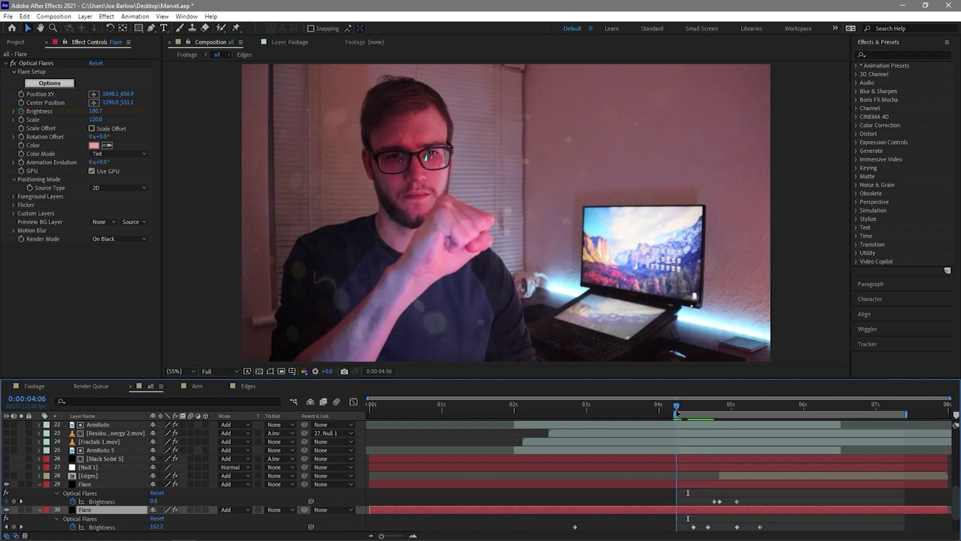
{"action": "left_click_drag", "start_coordinate": [677, 413], "coordinate": [694, 412]}
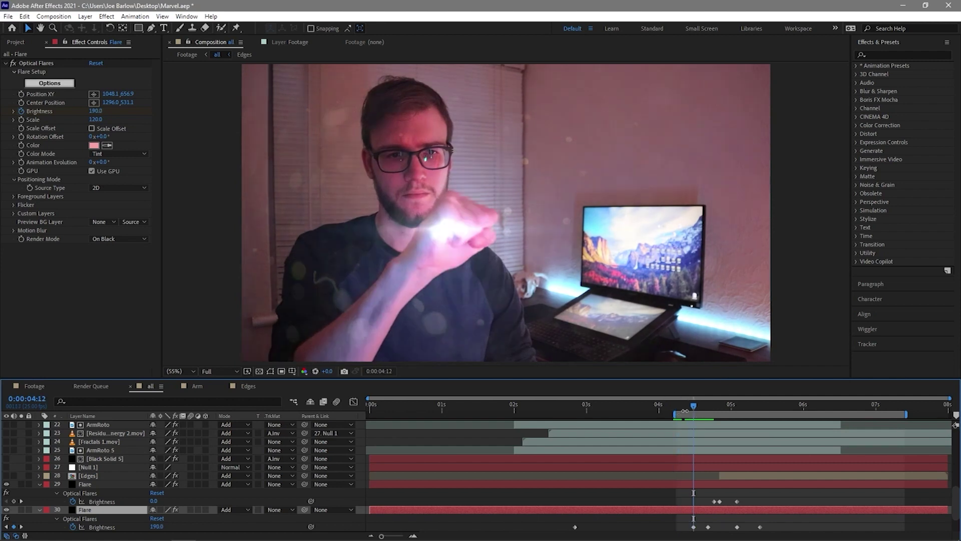
{"action": "left_click_drag", "start_coordinate": [694, 406], "coordinate": [731, 405]}
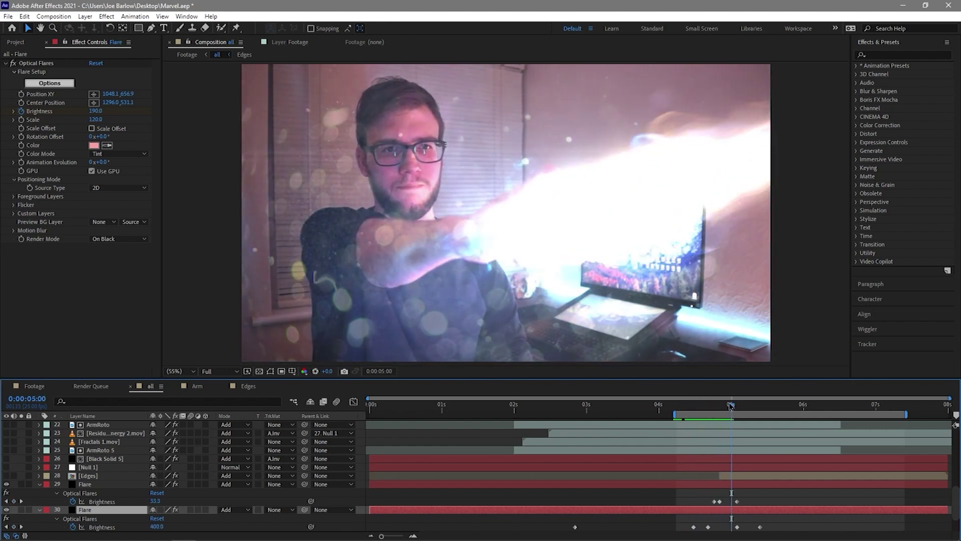
{"action": "left_click", "coordinate": [710, 485]}
{"action": "left_click_drag", "start_coordinate": [731, 405], "coordinate": [723, 405]}
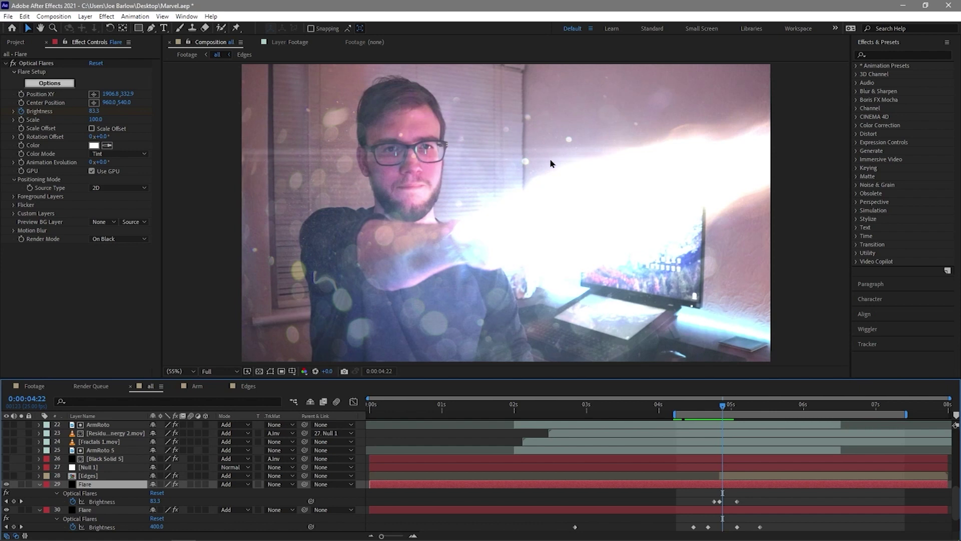
{"action": "mouse_move", "coordinate": [722, 401]}
{"action": "left_mouse_down"}
{"action": "mouse_move", "coordinate": [705, 403]}
{"action": "mouse_move", "coordinate": [733, 404]}
{"action": "mouse_move", "coordinate": [696, 412]}
{"action": "mouse_move", "coordinate": [734, 411]}
{"action": "left_mouse_up"}
- Inspect the Energy Leak 14.mov effects and both Powder_Hits_06.mov layers
{"action": "scroll", "coordinate": [695, 455], "scroll_direction": "up", "scroll_amount": 10}
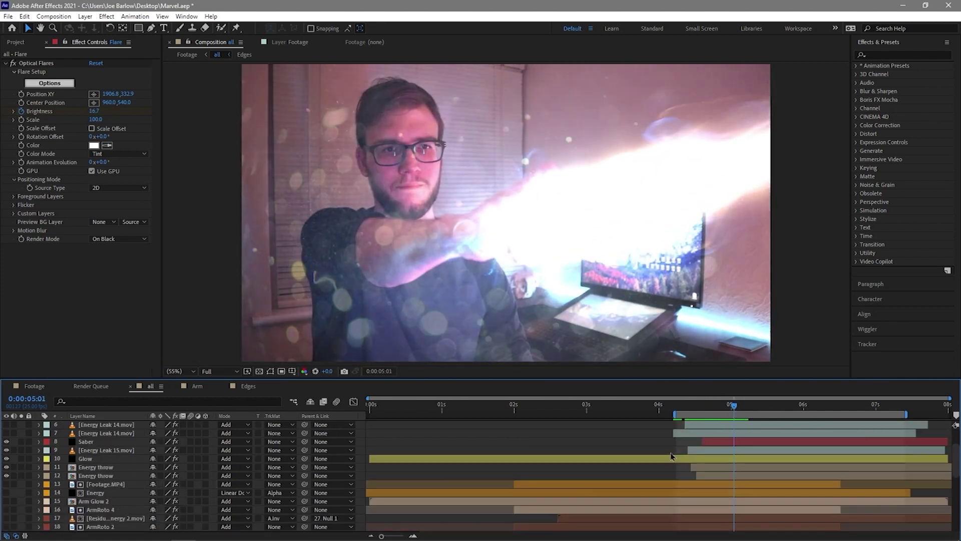
{"action": "left_click", "coordinate": [130, 467]}
{"action": "scroll", "coordinate": [95, 506], "scroll_direction": "down", "scroll_amount": 10}
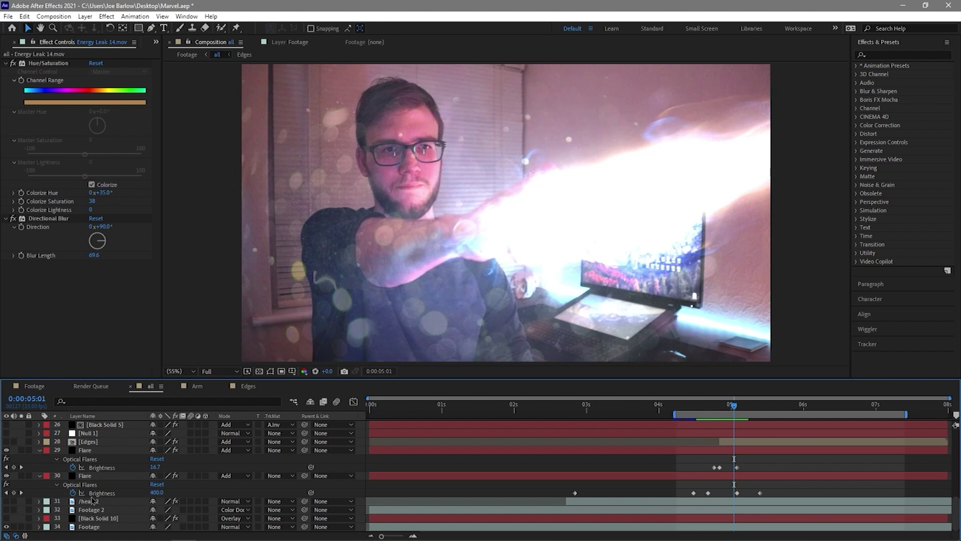
{"action": "scroll", "coordinate": [92, 500], "scroll_direction": "up", "scroll_amount": 10}
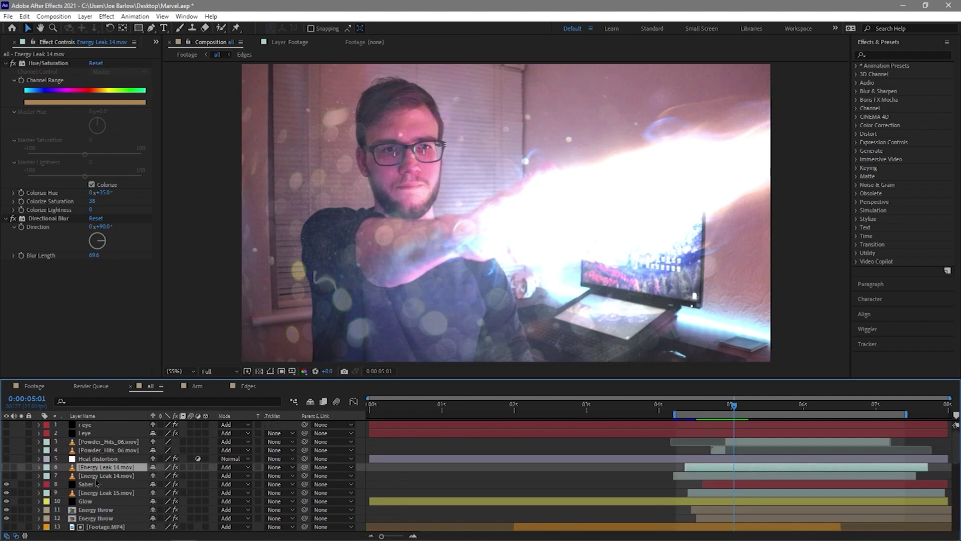
{"action": "left_click", "coordinate": [92, 452]}
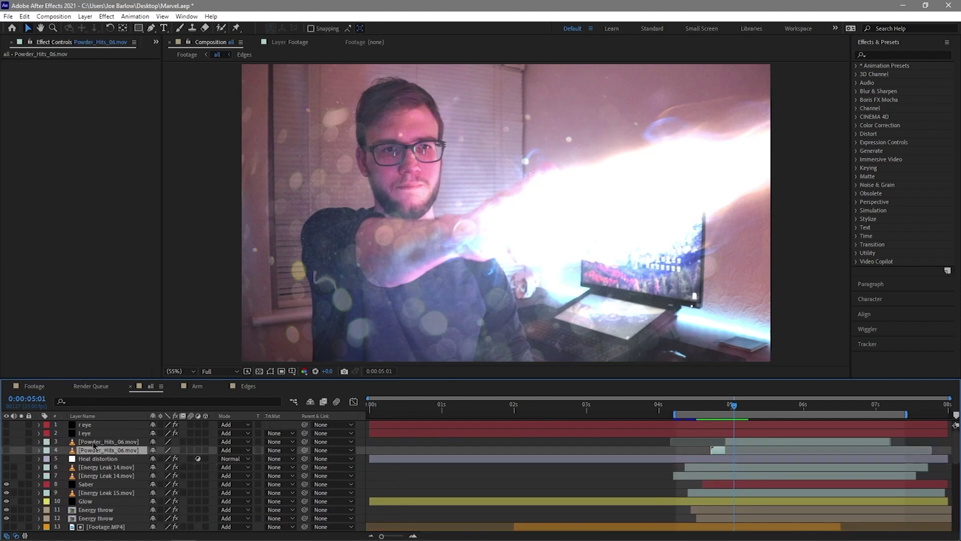
{"action": "left_click", "coordinate": [93, 443]}
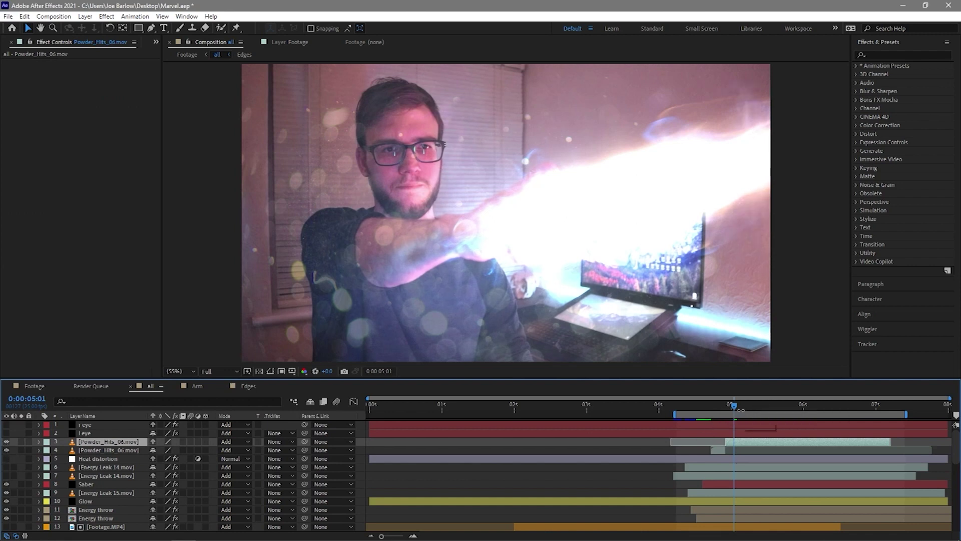
- Shift the work area slightly later, scrub the blast to 0:00:04:22, and select the Heat distortion layer
{"action": "left_click_drag", "start_coordinate": [747, 415], "coordinate": [722, 411]}
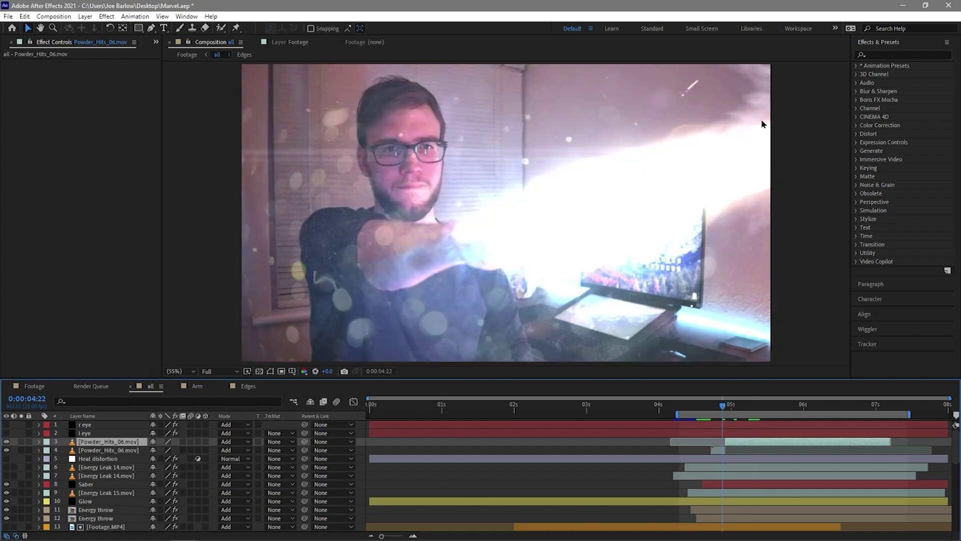
{"action": "left_click_drag", "start_coordinate": [721, 412], "coordinate": [713, 412]}
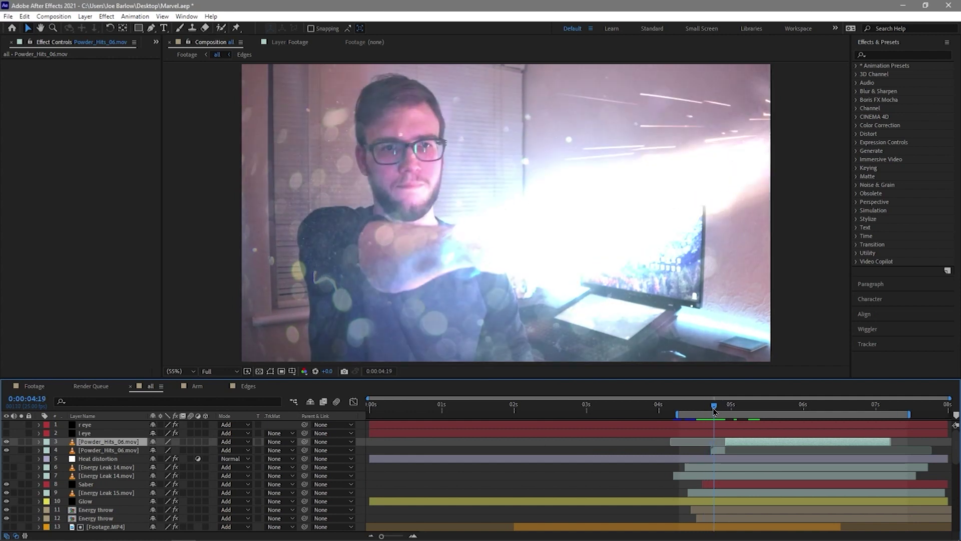
{"action": "left_click_drag", "start_coordinate": [713, 411], "coordinate": [720, 416]}
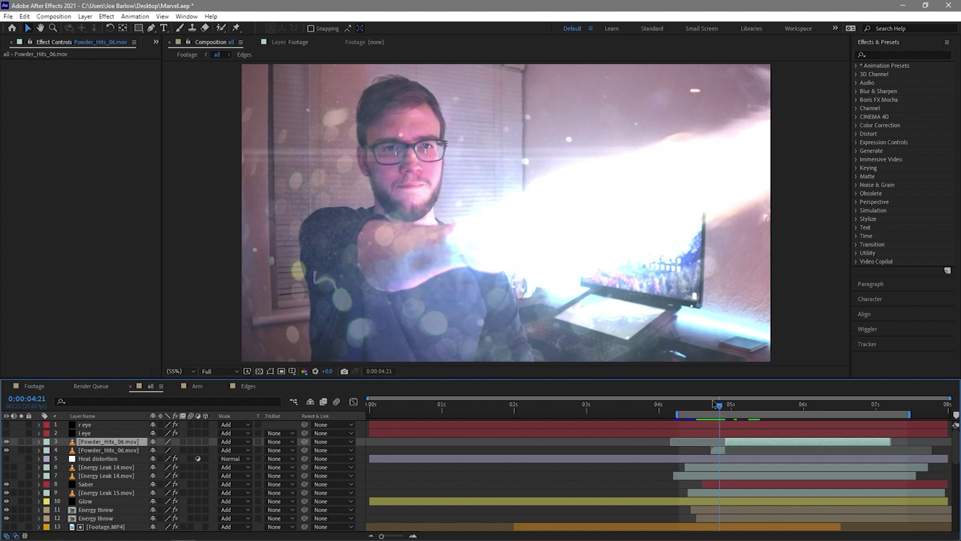
{"action": "left_click", "coordinate": [723, 412]}
{"action": "left_click", "coordinate": [120, 458]}
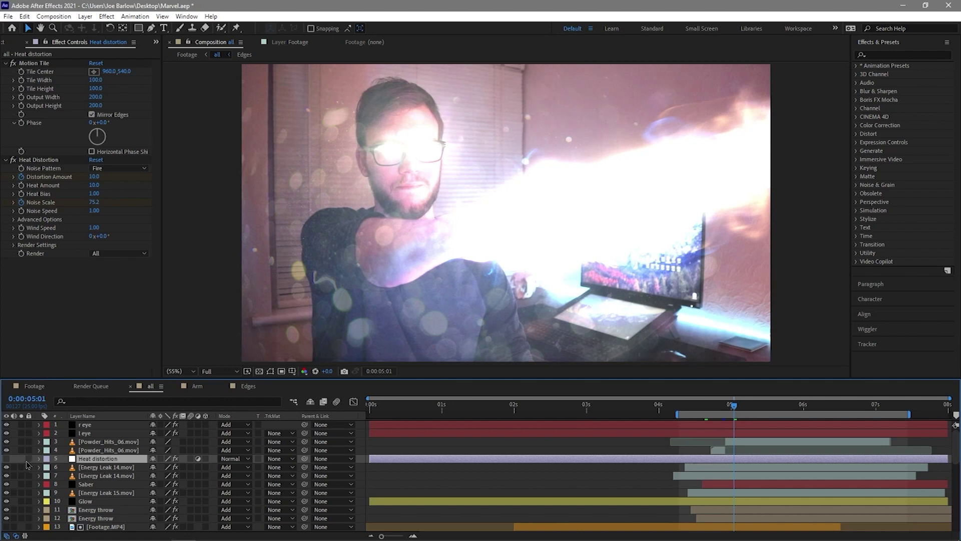
- Turn on the Heat distortion layer so the Fire-pattern distortion appears over the beam
{"action": "left_click", "coordinate": [7, 459]}
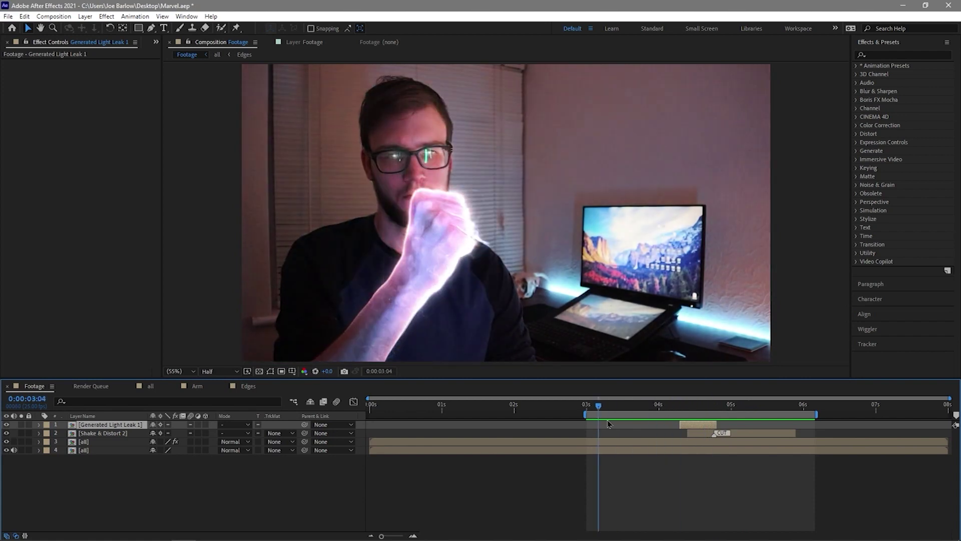
{"action": "key", "text": "space"}
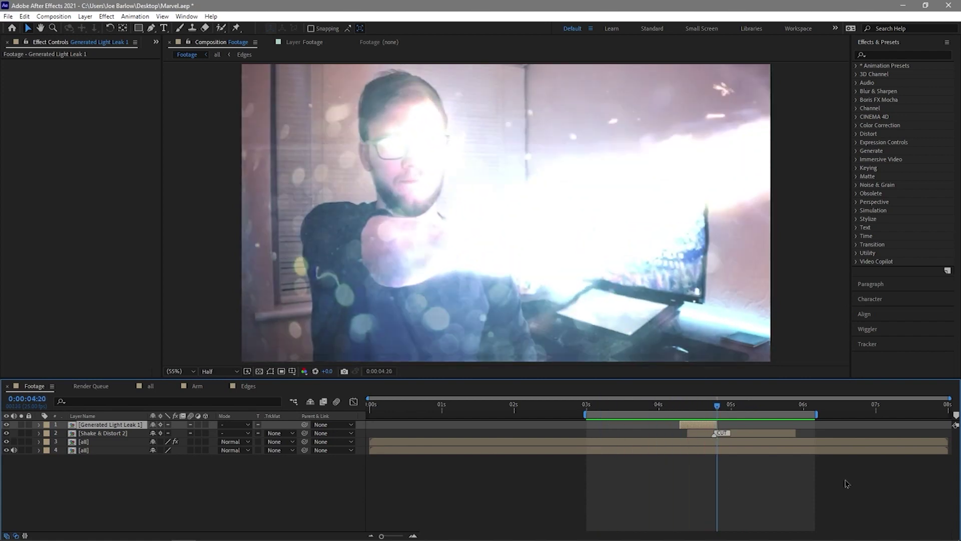